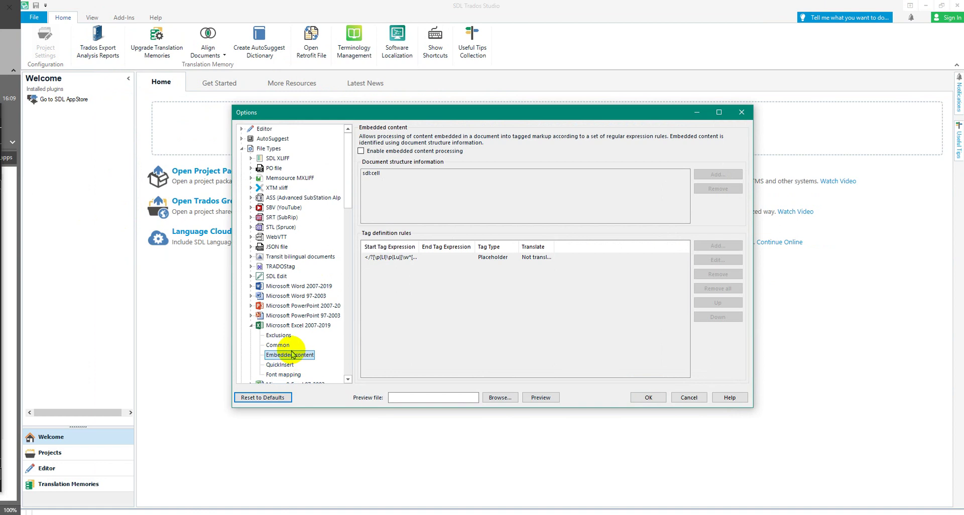
# Open the Embedded content settings of the Microsoft Excel 2007-2019 file type.
pyautogui.click(261, 150)
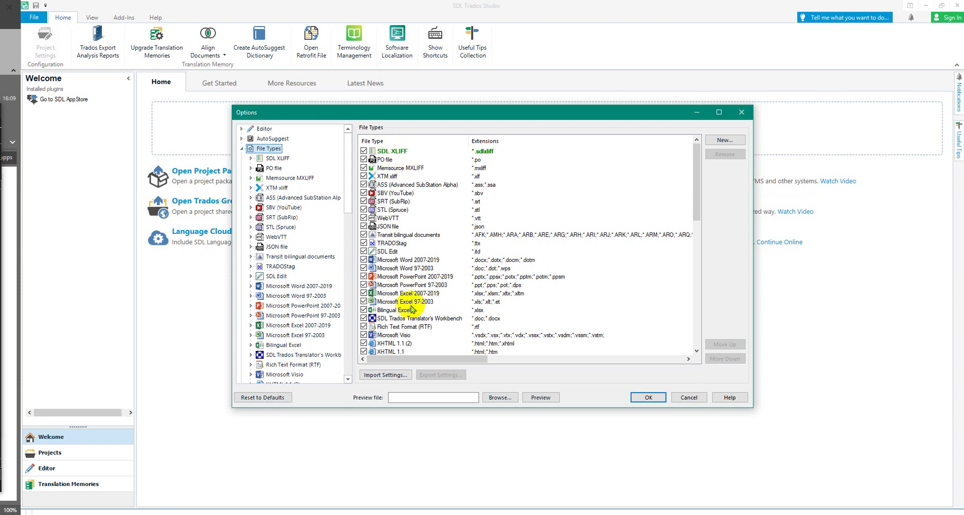
pyautogui.click(279, 326)
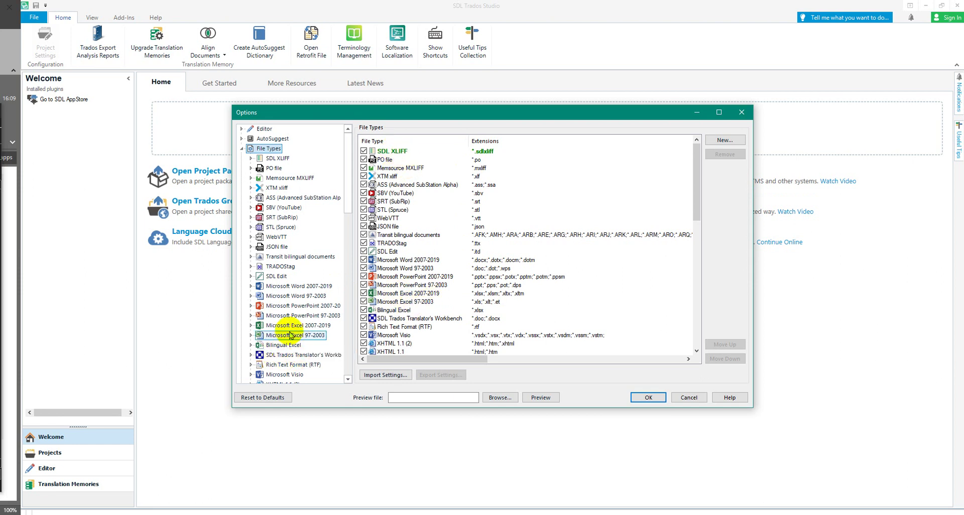
pyautogui.click(250, 326)
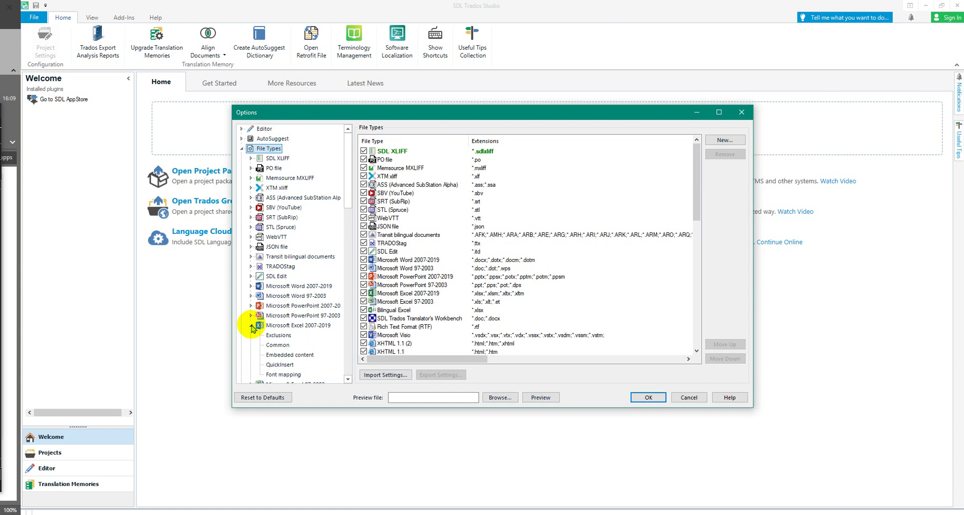
pyautogui.click(290, 355)
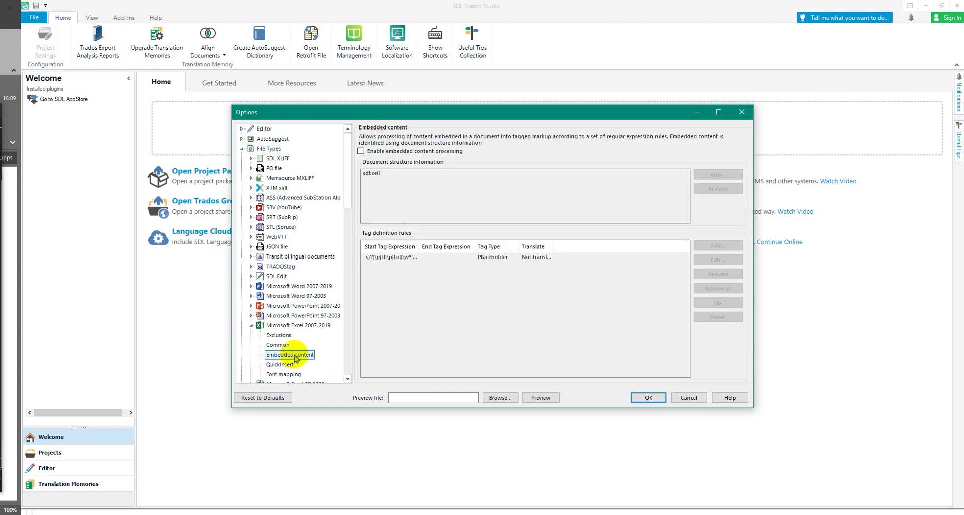
# Choose SampleExcel.xlsx as the preview file for the Excel file type settings.
pyautogui.click(493, 399)
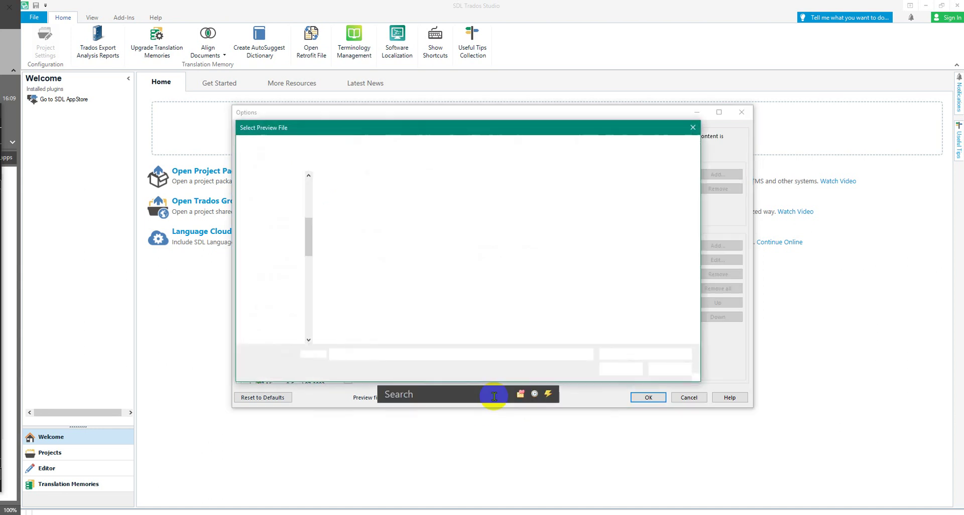
pyautogui.hotkey('ctrl', 'v')
pyautogui.press('Return')
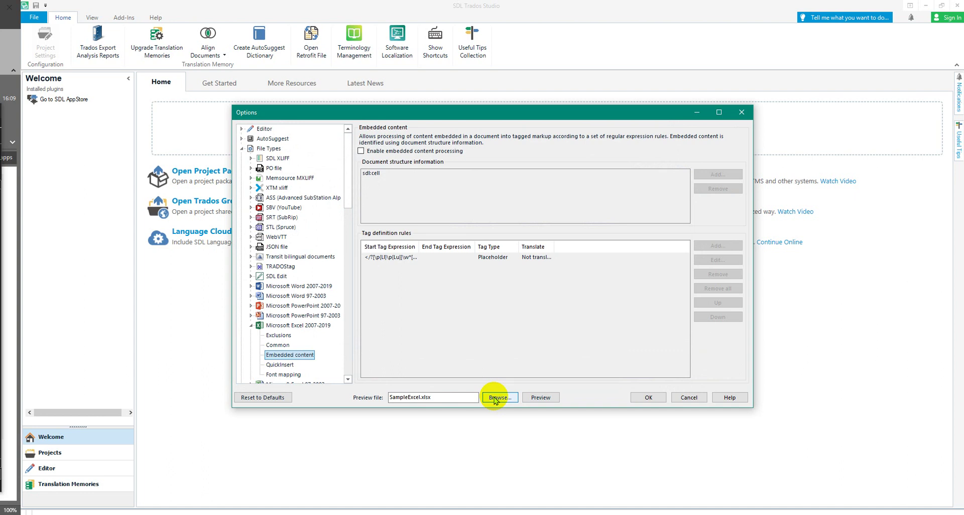
# Preview how SampleExcel.xlsx is segmented with the current settings, enlarging the preview to read it, and close it.
pyautogui.click(541, 398)
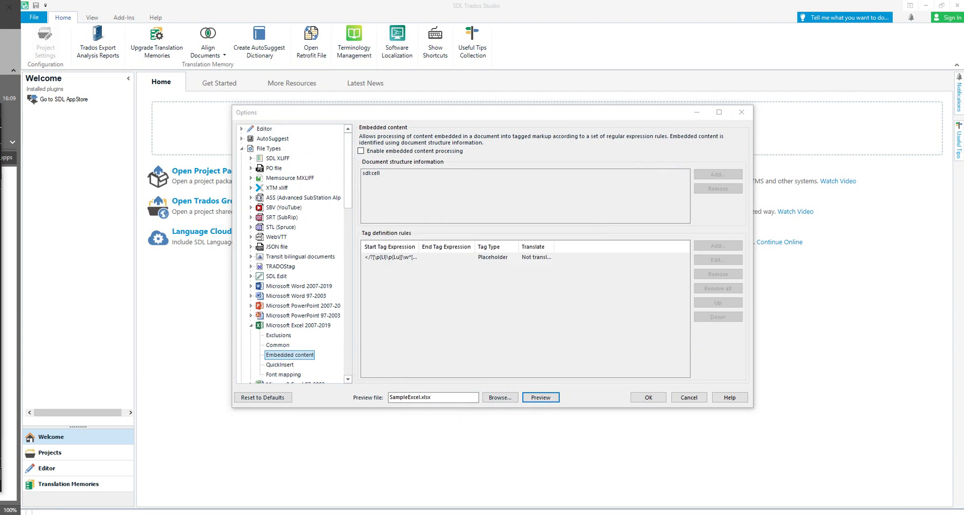
pyautogui.moveTo(0, 70); pyautogui.dragTo(541, 68)
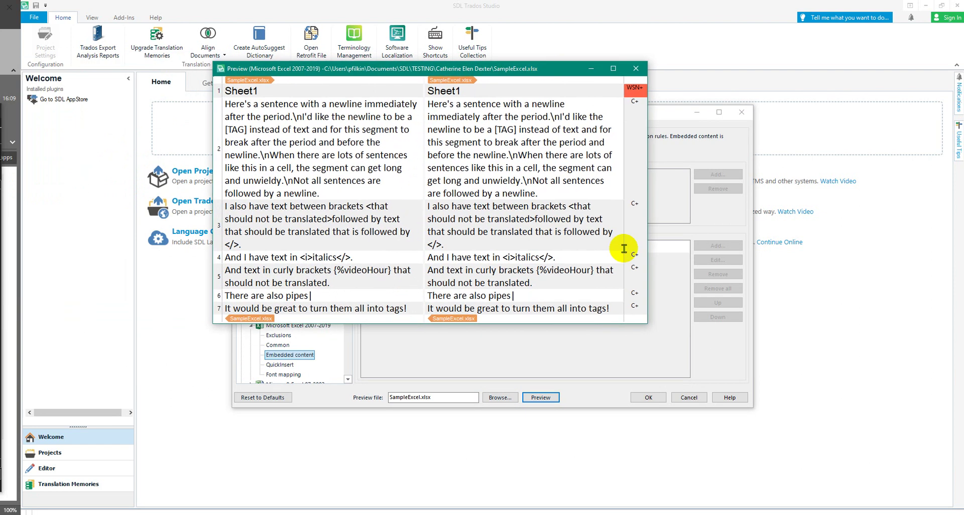
pyautogui.moveTo(644, 324); pyautogui.dragTo(807, 355)
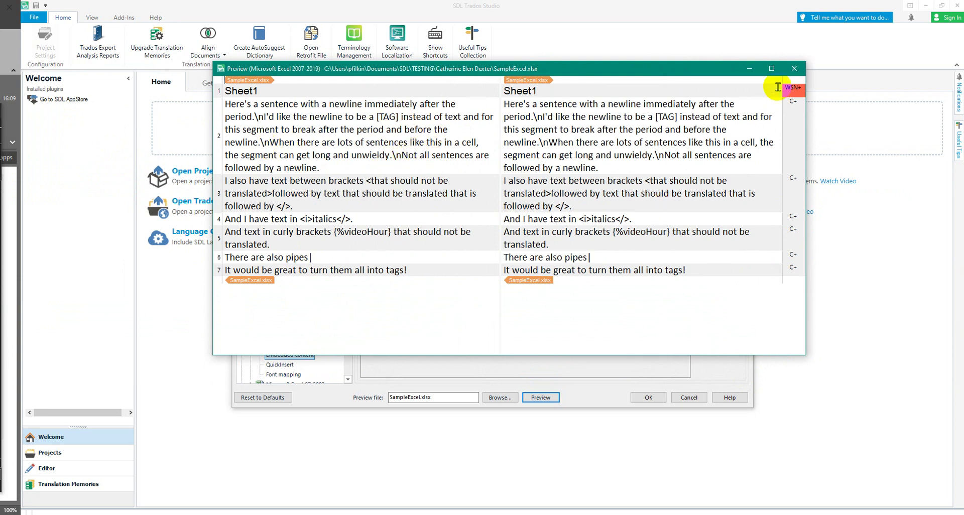
pyautogui.click(794, 69)
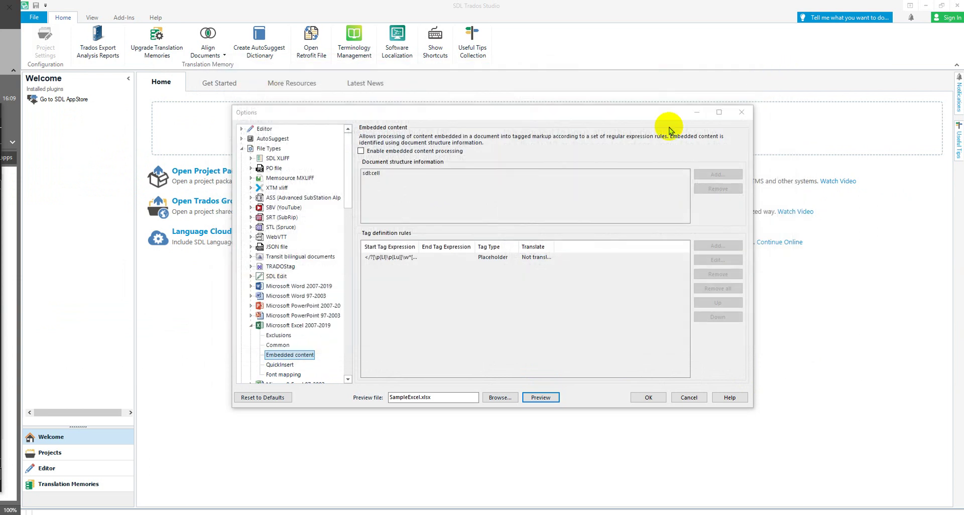
# Enable embedded content processing and remove the default placeholder rule from the tag definition rules.
pyautogui.click(362, 152)
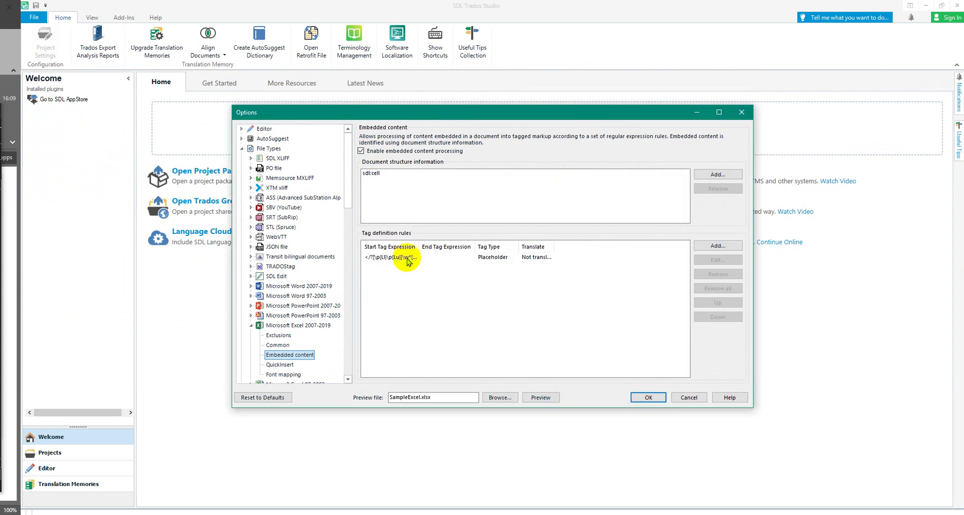
pyautogui.click(406, 257)
pyautogui.click(718, 274)
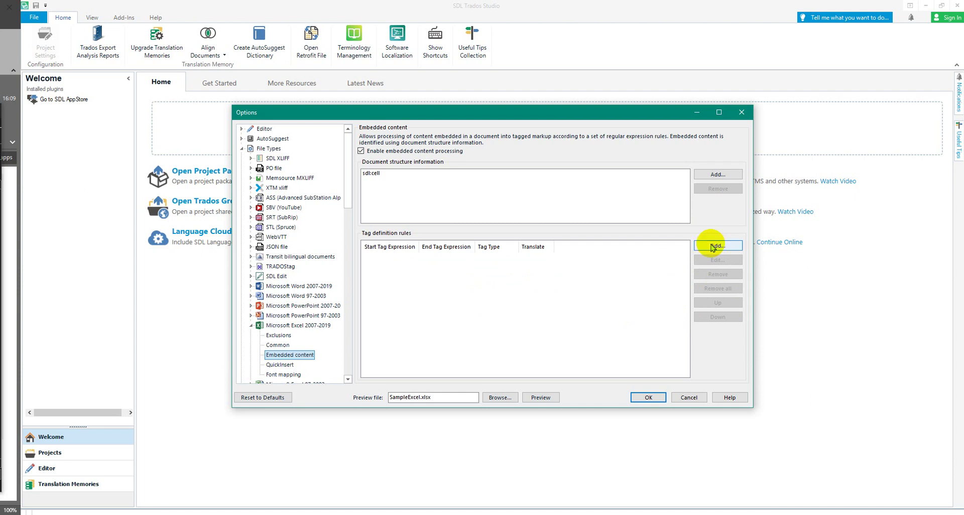
# Add a Placeholder tag definition rule with the start tag \\n and check it in a preview of the sample file.
pyautogui.click(713, 247)
pyautogui.click(437, 213)
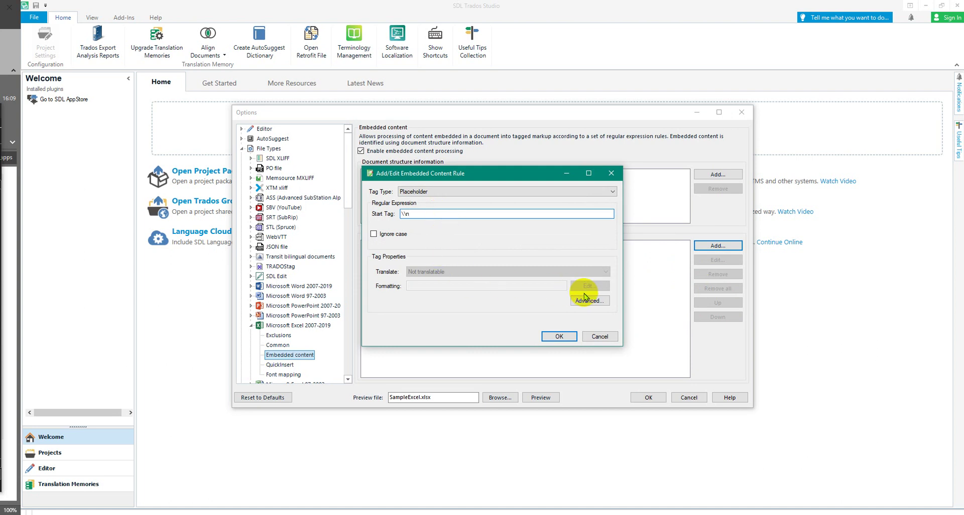
pyautogui.click(559, 337)
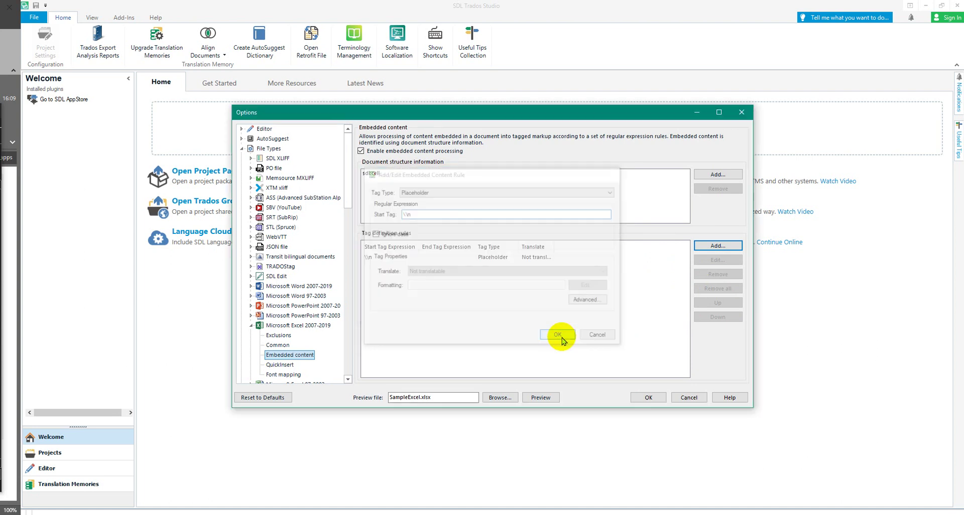
pyautogui.click(545, 397)
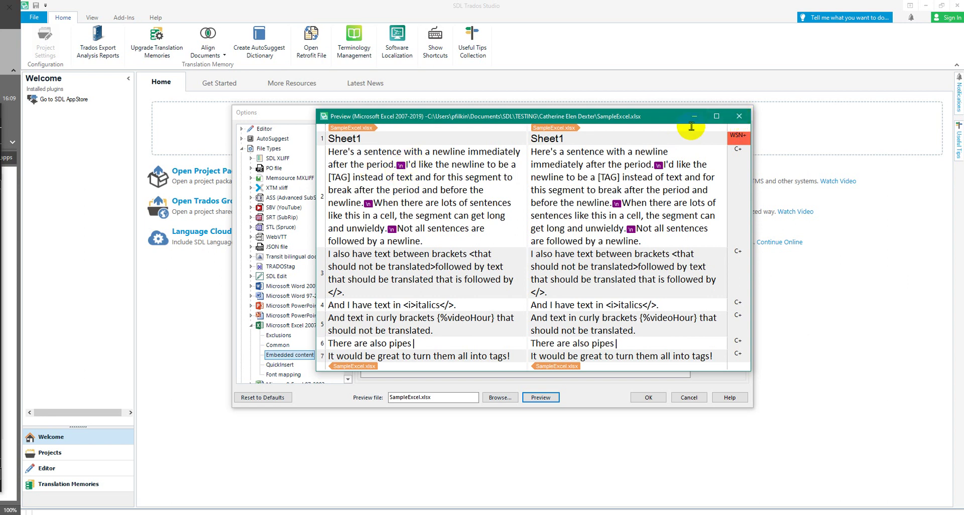
pyautogui.click(739, 116)
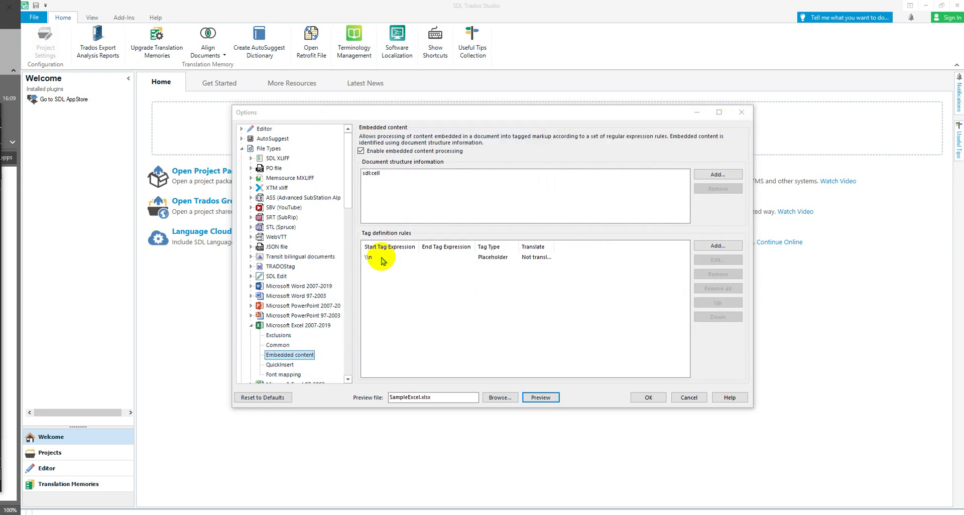
# Set the segmentation hint of the \\n rule to Exclude and preview the sample file again.
pyautogui.click(380, 257)
pyautogui.click(695, 260)
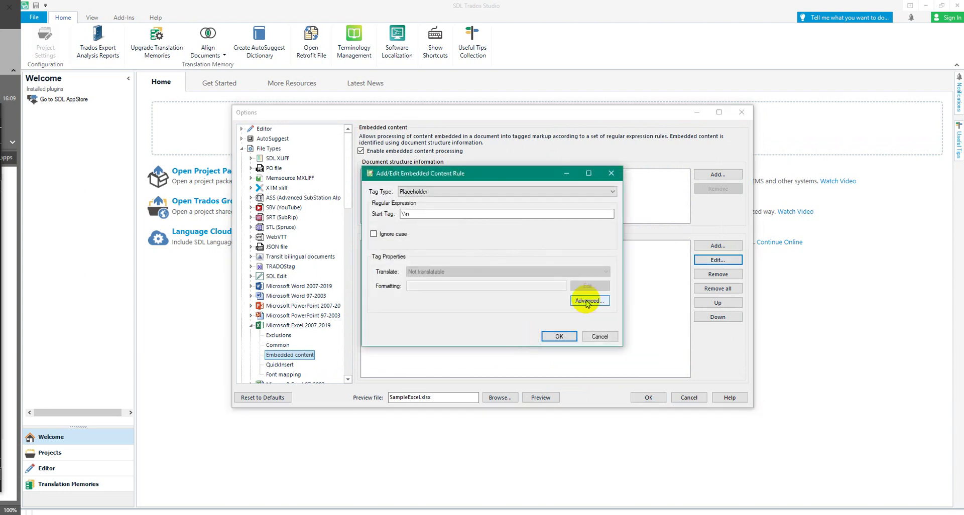
pyautogui.click(587, 301)
pyautogui.click(483, 282)
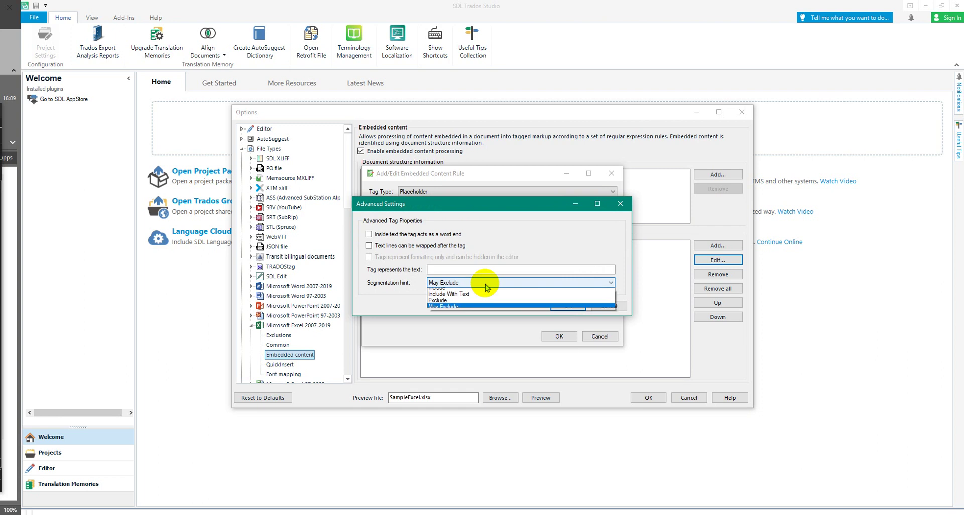
pyautogui.click(462, 304)
pyautogui.click(568, 305)
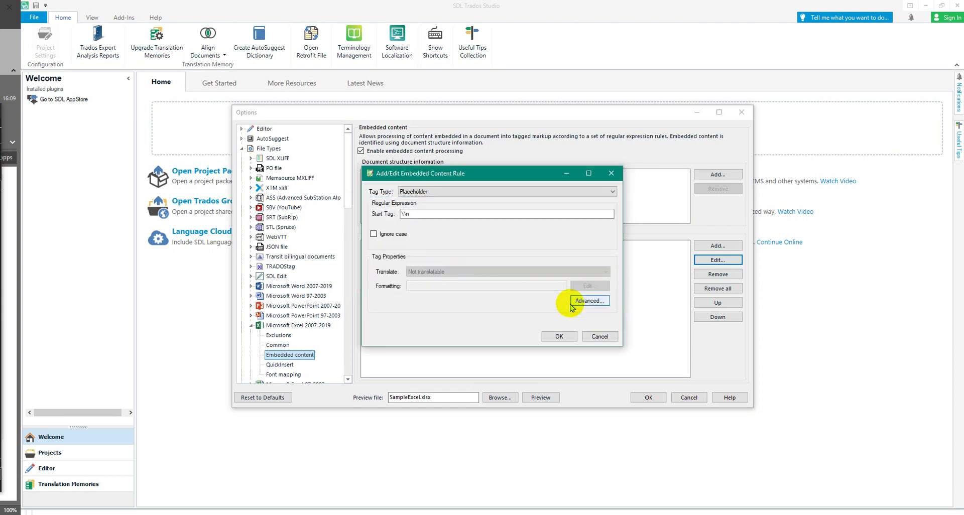
pyautogui.click(560, 338)
pyautogui.click(541, 397)
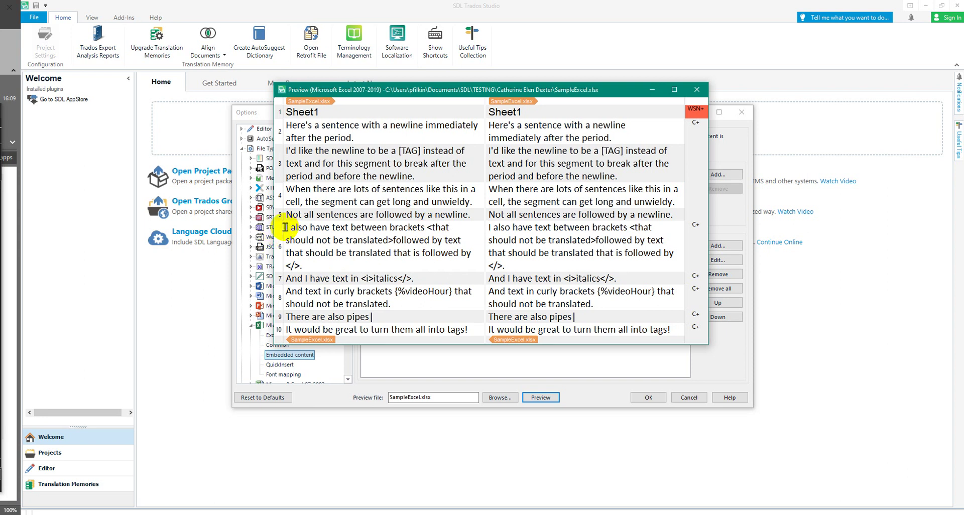
# Copy the source segment about text between brackets from the preview and switch to RegexBuddy.
pyautogui.moveTo(285, 228); pyautogui.dragTo(309, 262)
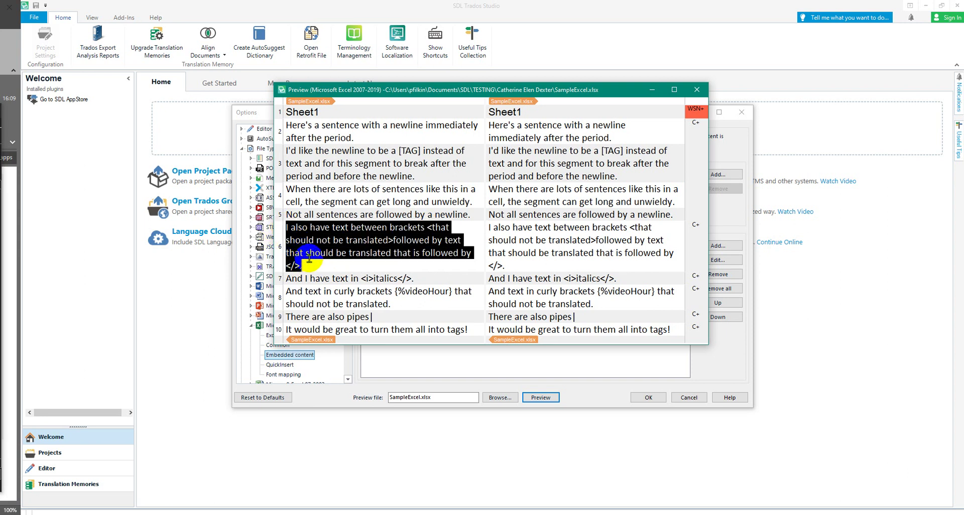
pyautogui.hotkey('alt', 'Tab')
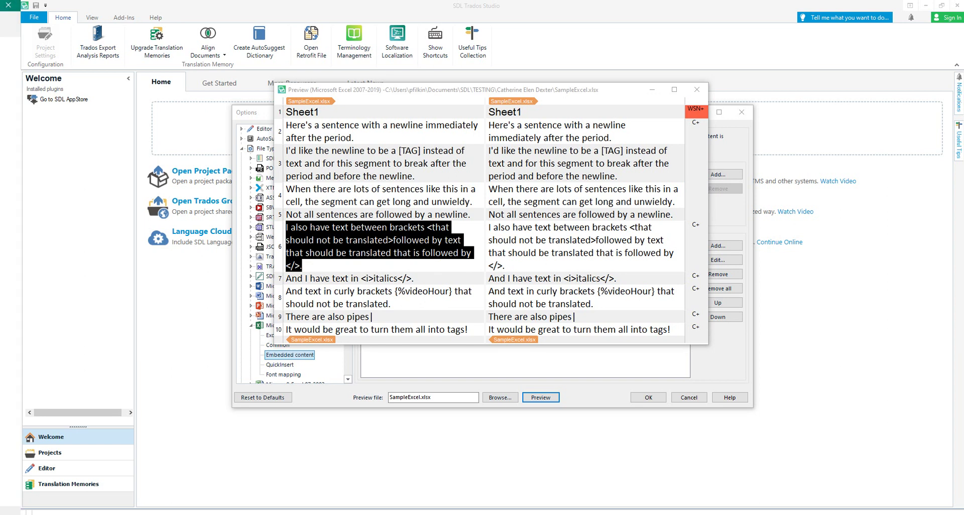
pyautogui.moveTo(0, 6); pyautogui.dragTo(561, 52)
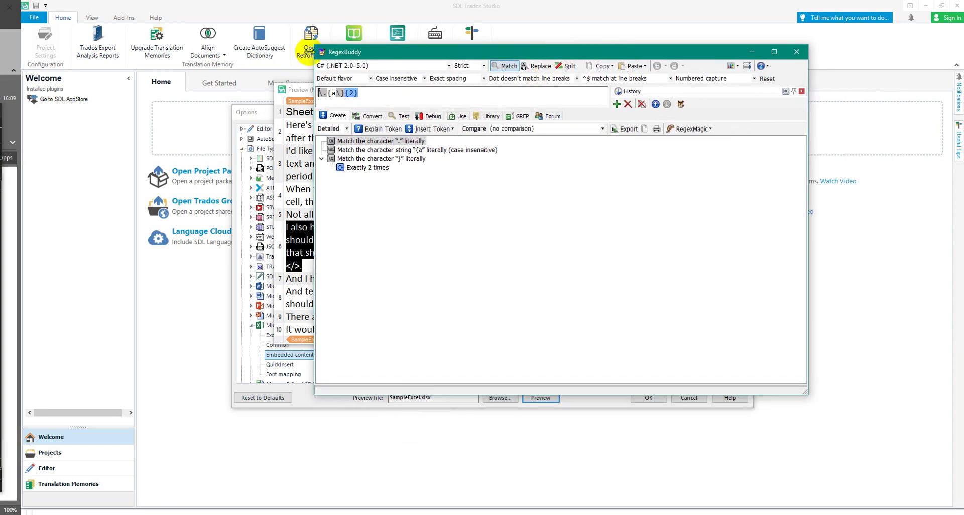
# Replace the RegexBuddy test text with the copied sentence "I also have text between brackets <that should not be translated>followed by text…".
pyautogui.click(404, 115)
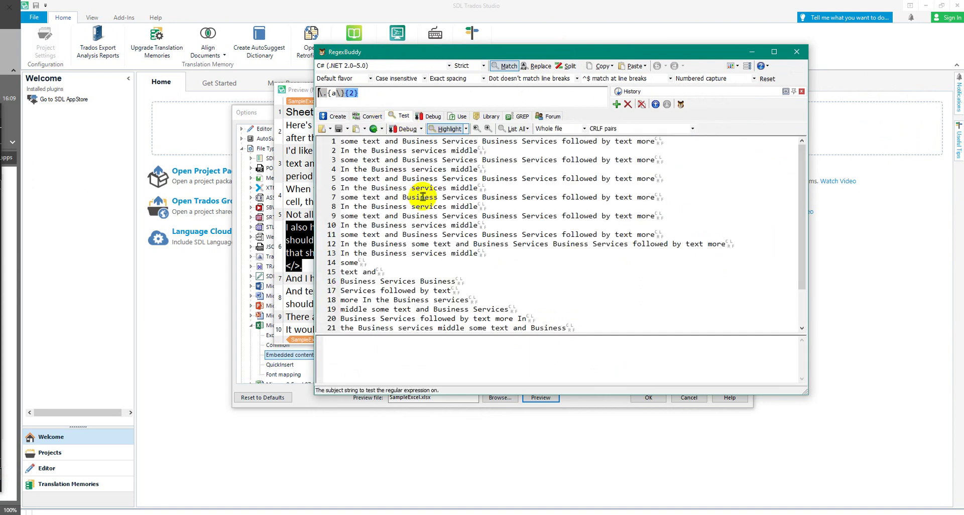
pyautogui.click(373, 116)
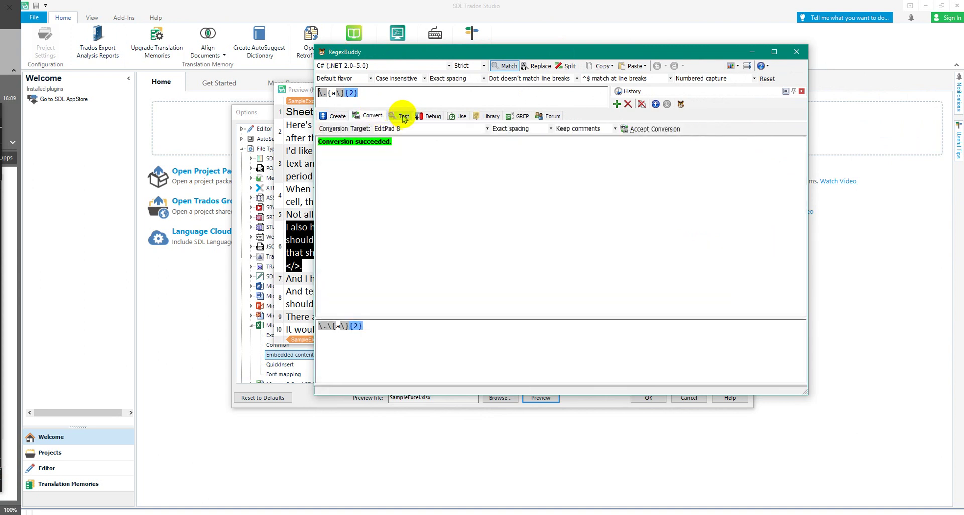
pyautogui.click(404, 116)
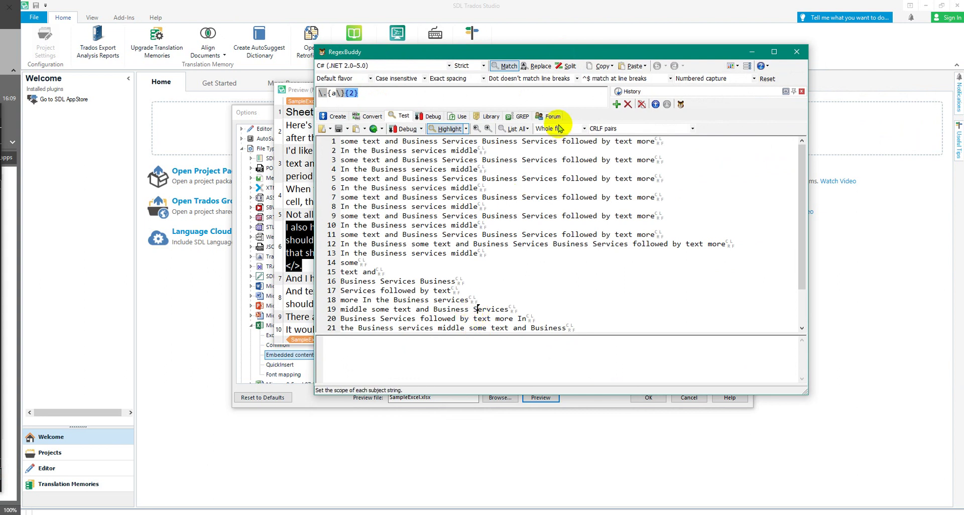
pyautogui.hotkey('ctrl', 'a')
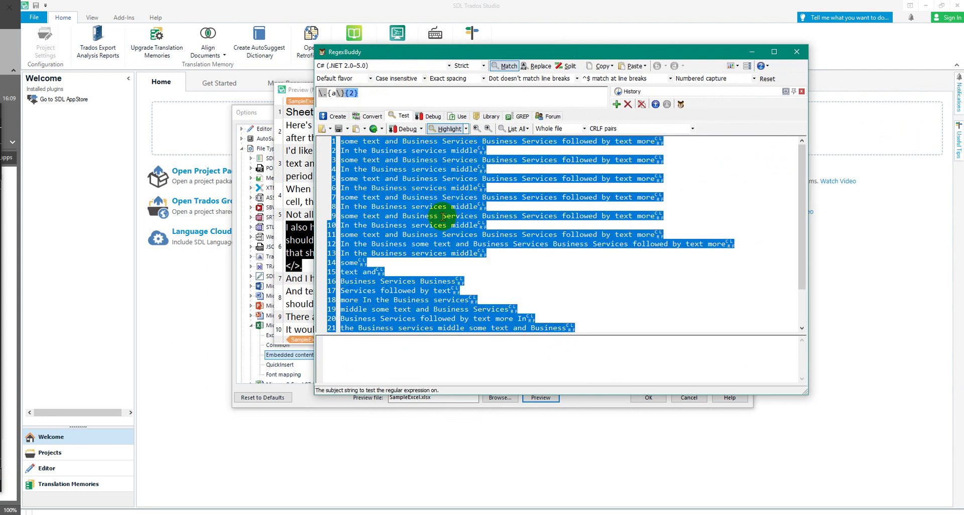
pyautogui.press('Delete')
pyautogui.write('I also have text between brackets <that should not be translated>followed by text that should be translated that is followed by </>.')
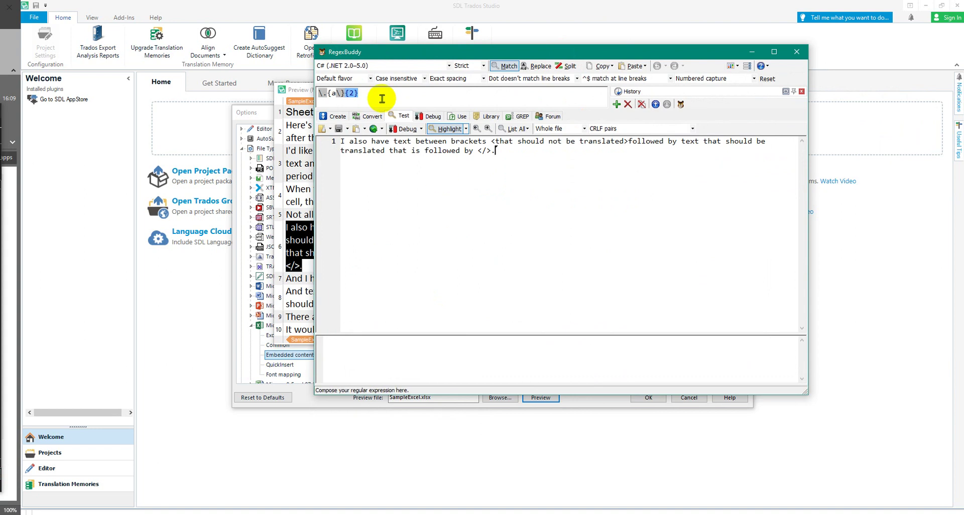
# Replace the existing regular expression with <.+ to test matching from the opening angle bracket.
pyautogui.moveTo(377, 95); pyautogui.dragTo(269, 86)
pyautogui.press('Delete')
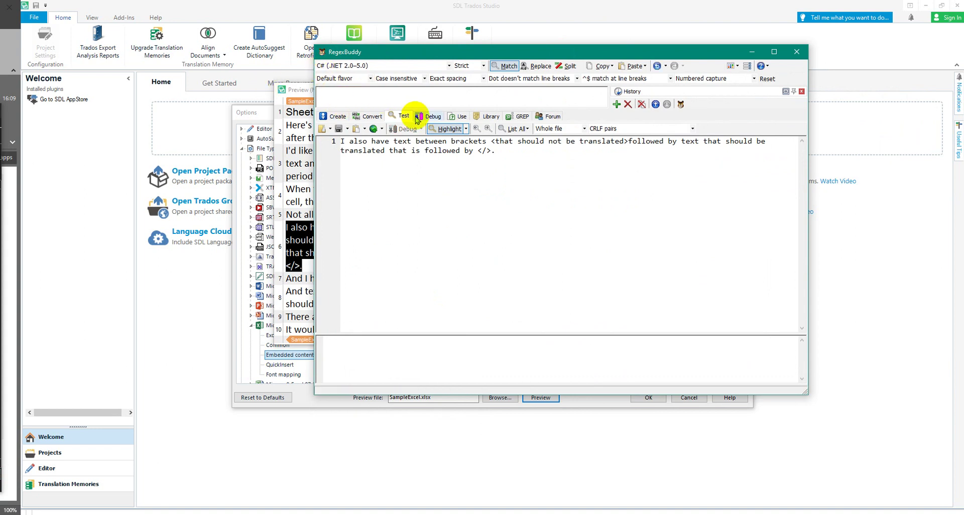
pyautogui.write('<')
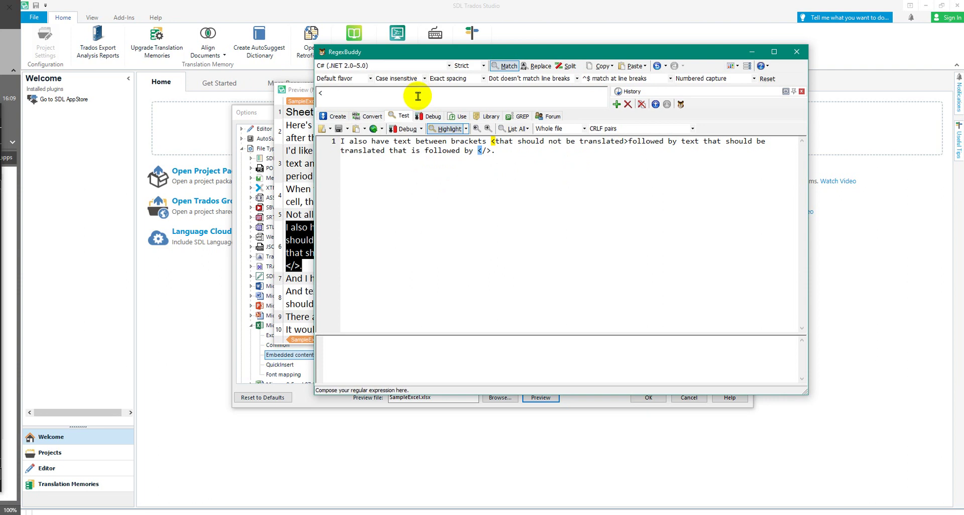
pyautogui.write('.+')
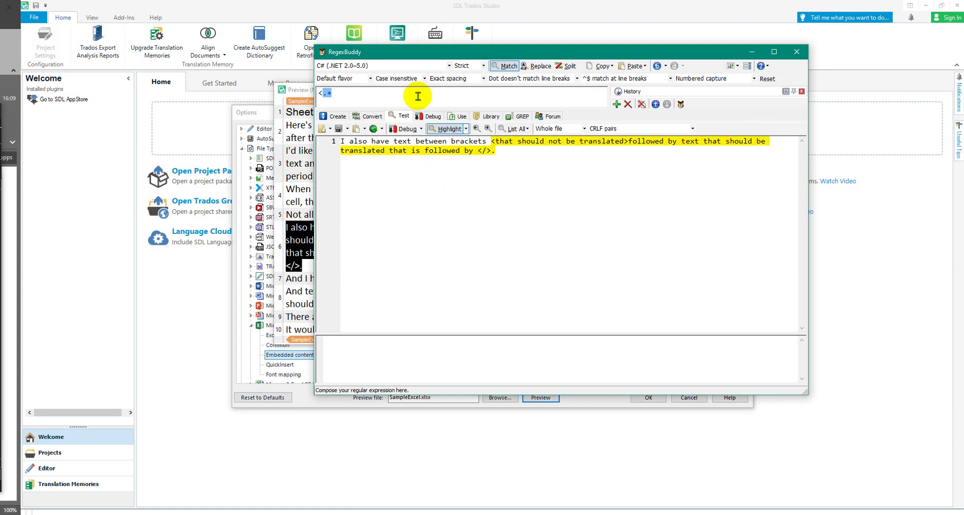
# Change the RegexBuddy expression to <[^>]+> so each match ends at its closing angle bracket, and copy the expression.
pyautogui.press('BackSpace')
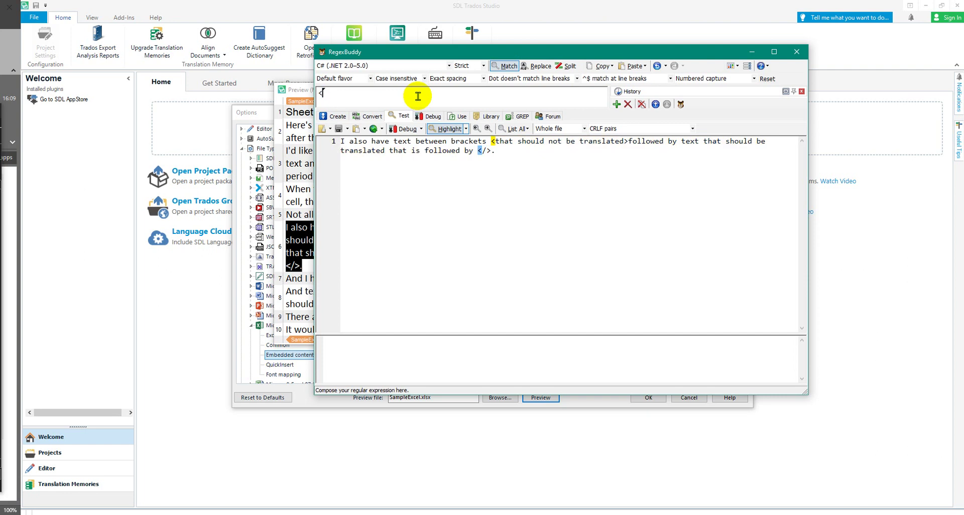
pyautogui.write('[')
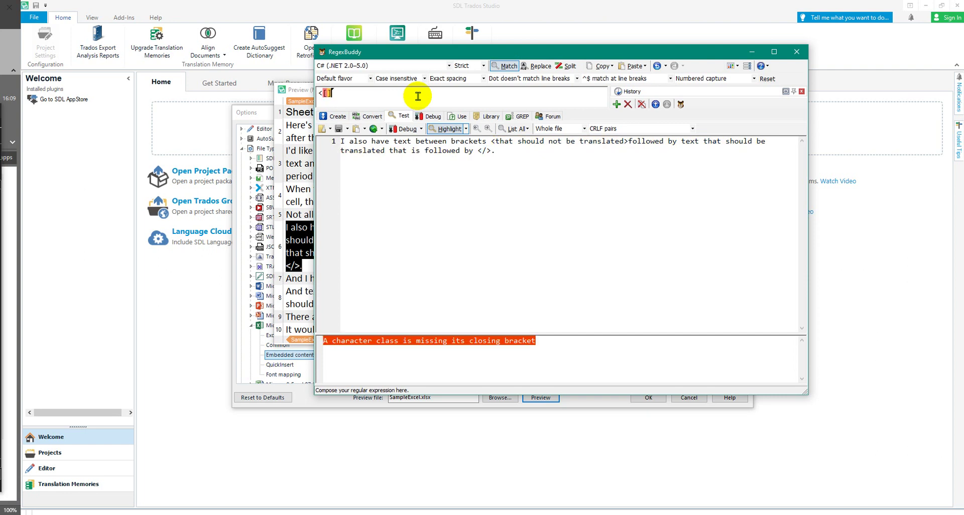
pyautogui.write('^>]')
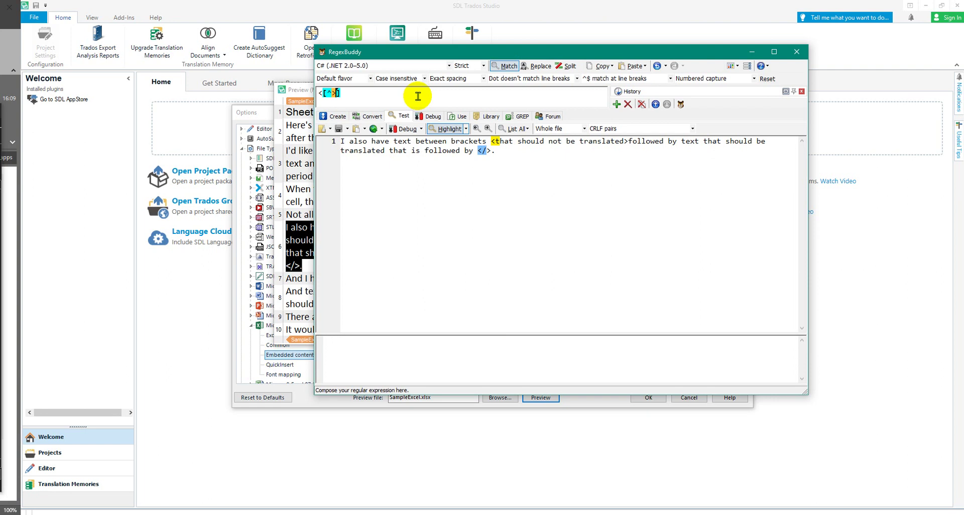
pyautogui.write('+')
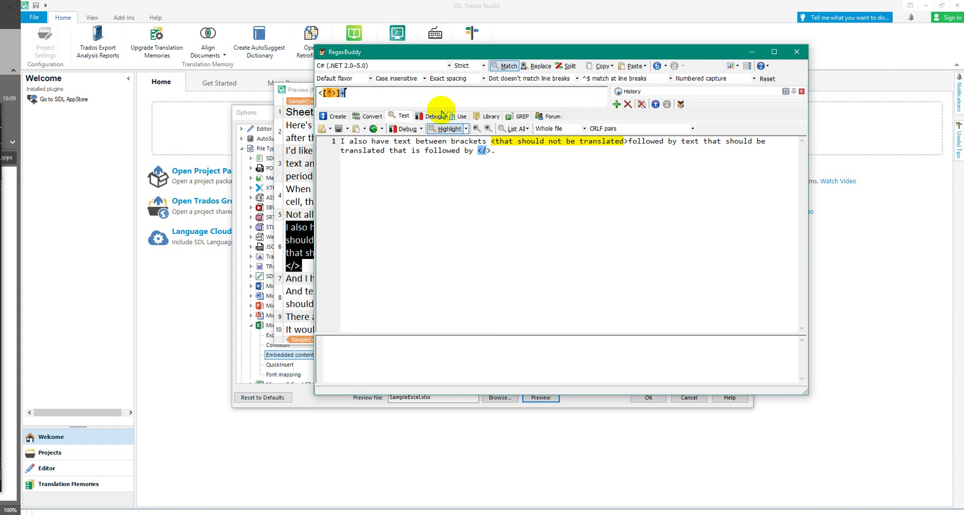
pyautogui.write('>')
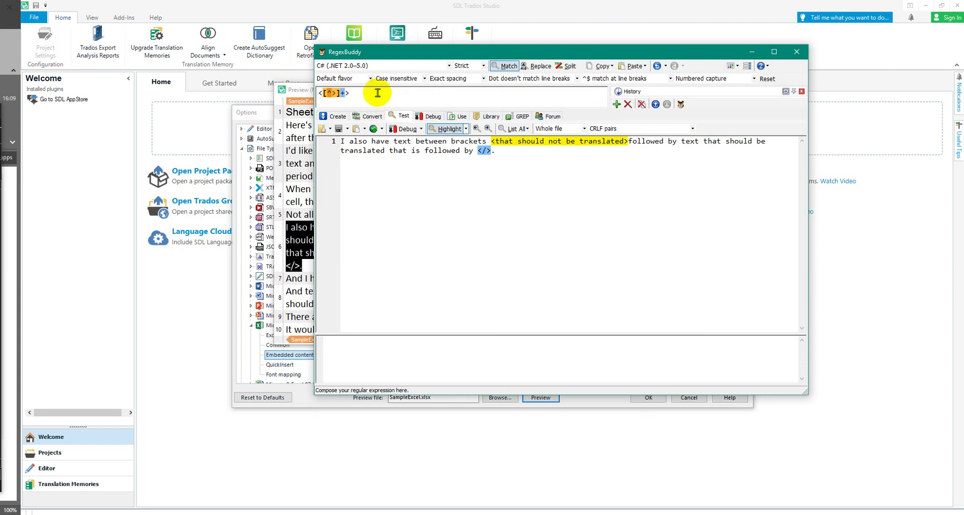
pyautogui.moveTo(374, 93); pyautogui.dragTo(282, 95)
pyautogui.hotkey('ctrl', 'c')
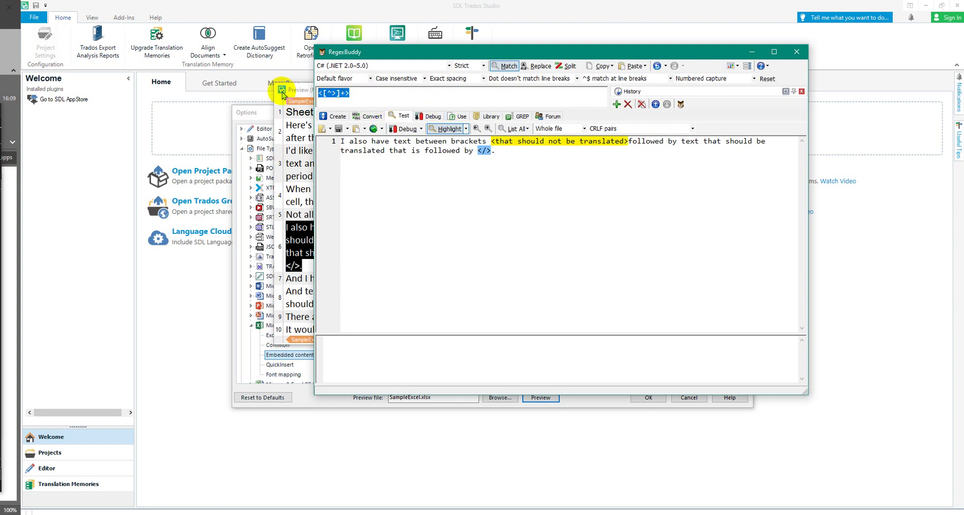
# Return to Trados Studio, close the preview, and start a new Tag Pair rule with <[^>]+> as its start tag.
pyautogui.click(287, 139)
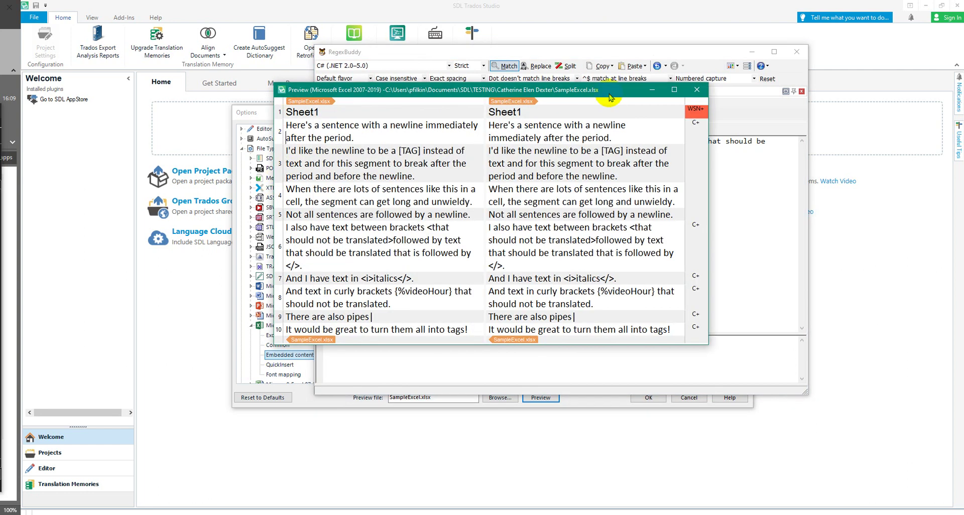
pyautogui.click(697, 89)
pyautogui.click(266, 114)
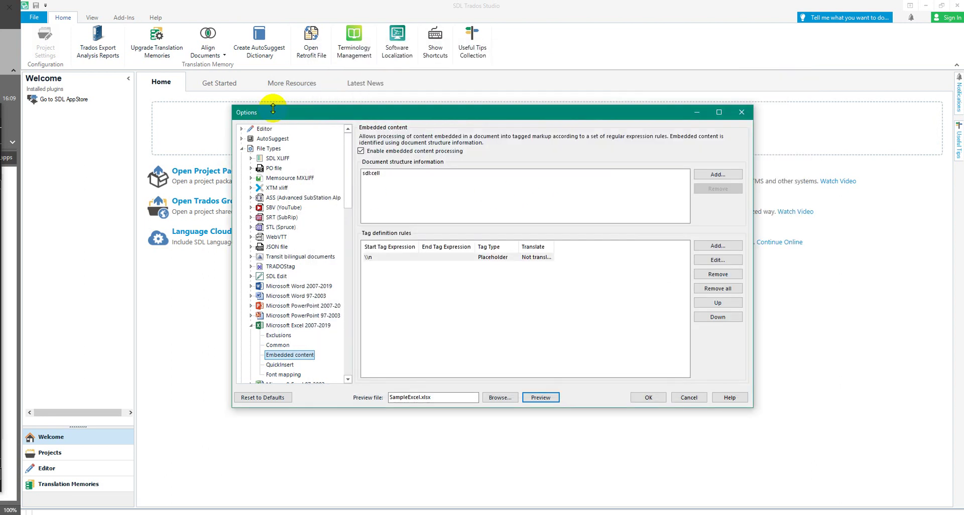
pyautogui.click(717, 245)
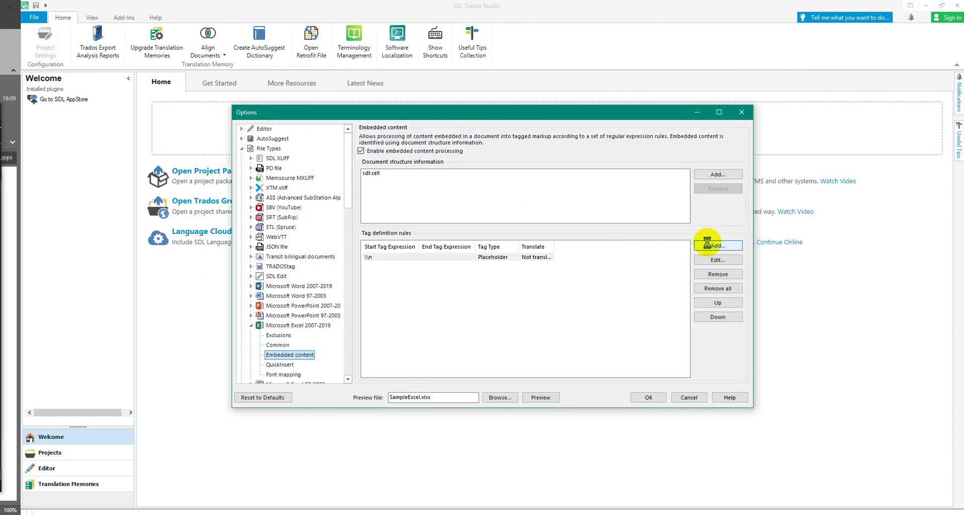
pyautogui.click(467, 191)
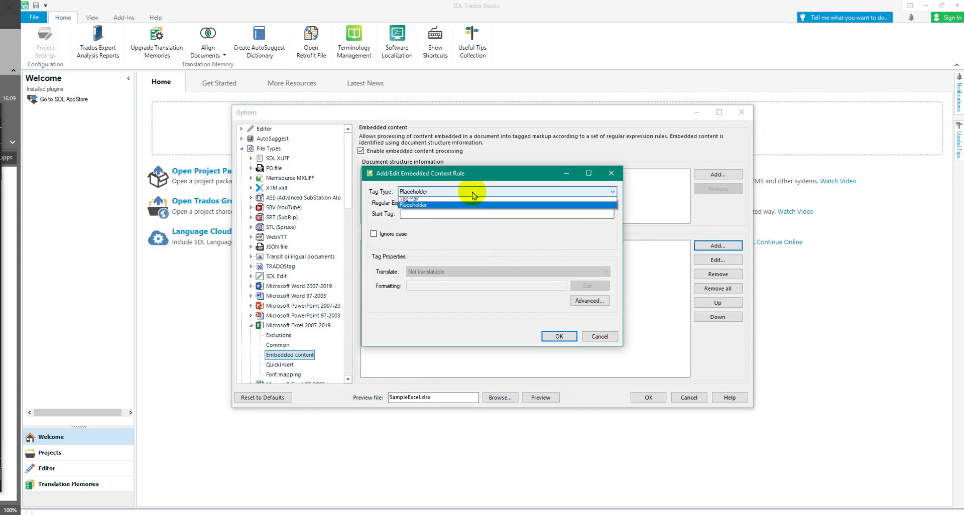
pyautogui.click(444, 202)
pyautogui.click(435, 213)
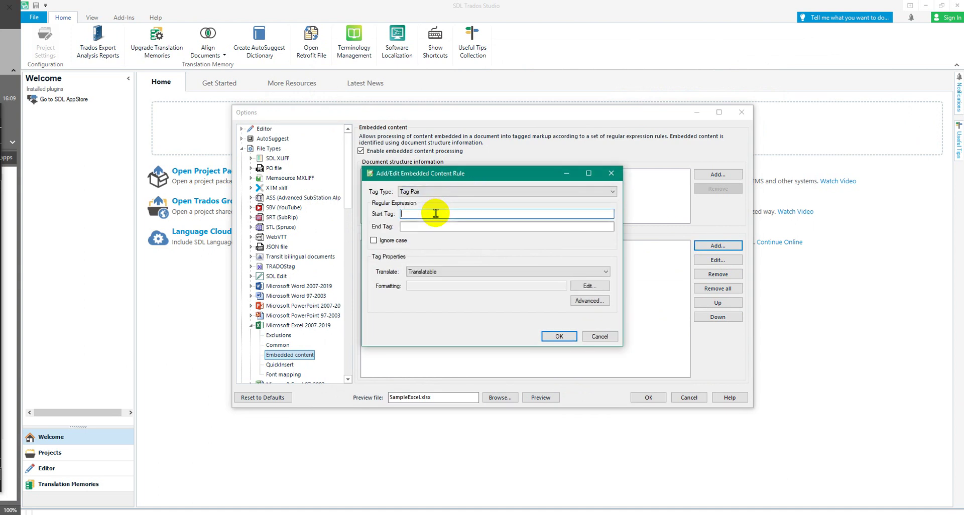
pyautogui.hotkey('ctrl', 'v')
# Switch to RegexBuddy, replace the expression with </> to match the closing tag, and copy it.
pyautogui.click(440, 226)
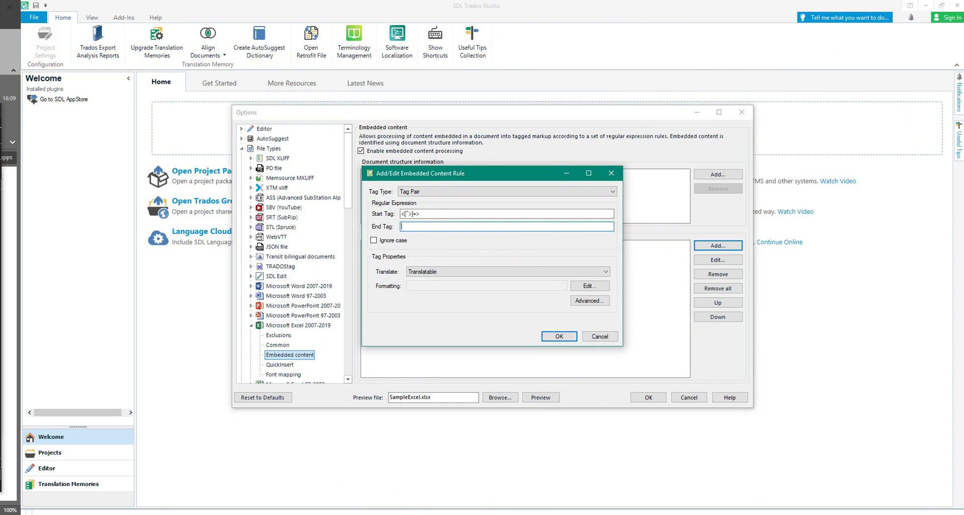
pyautogui.moveTo(497, 514); pyautogui.dragTo(543, 495)
pyautogui.click(523, 514)
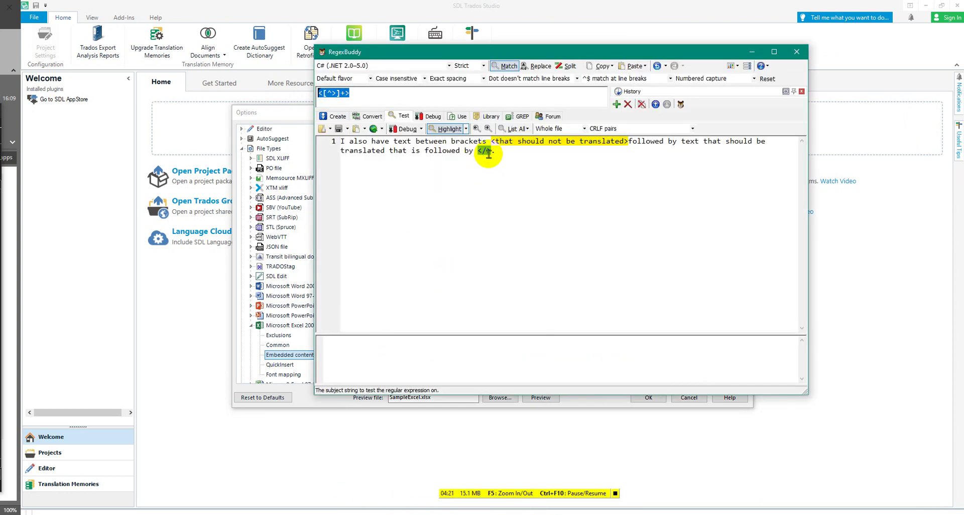
pyautogui.click(366, 92)
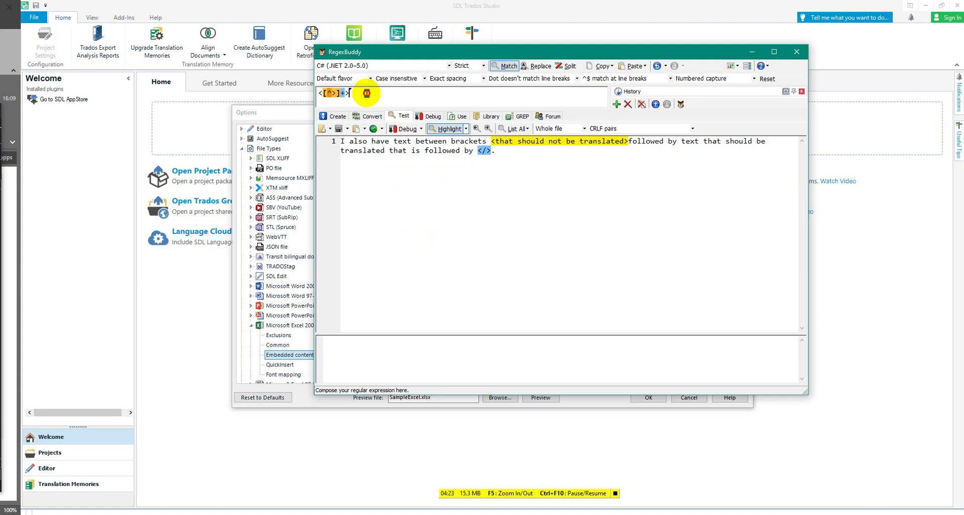
pyautogui.moveTo(367, 93); pyautogui.dragTo(286, 89)
pyautogui.write('</>')
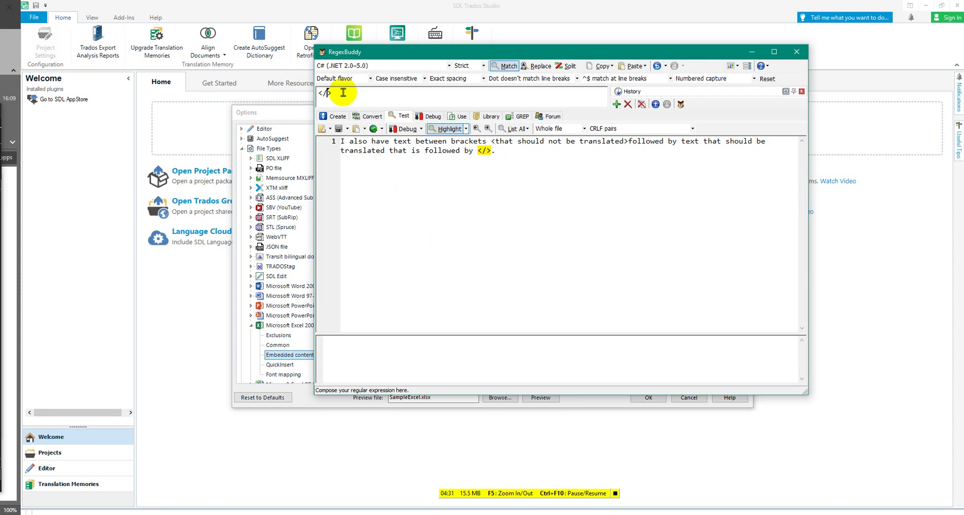
pyautogui.moveTo(343, 93); pyautogui.dragTo(290, 80)
pyautogui.hotkey('ctrl', 'c')
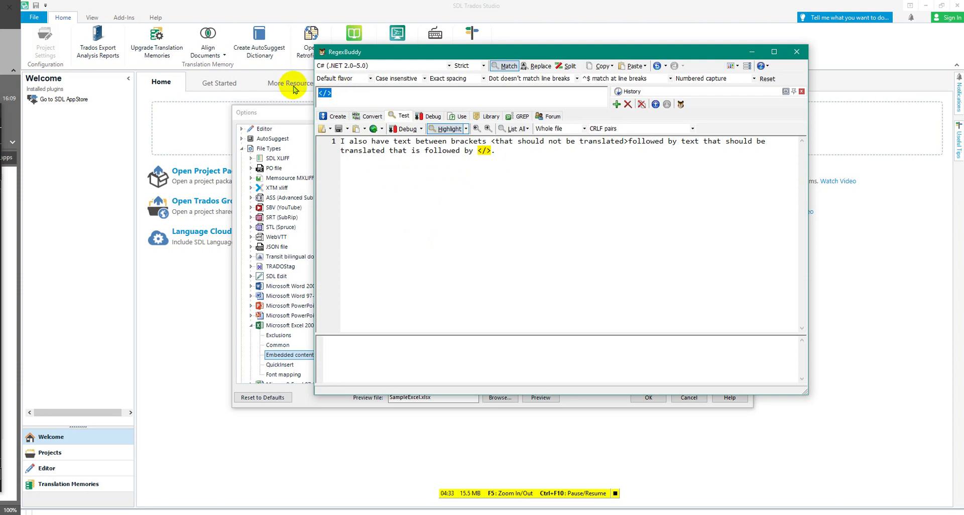
# Switch back to Trados Studio, enter </> as the end tag of the Tag Pair rule, and save the rule.
pyautogui.hotkey('alt', 'Tab')
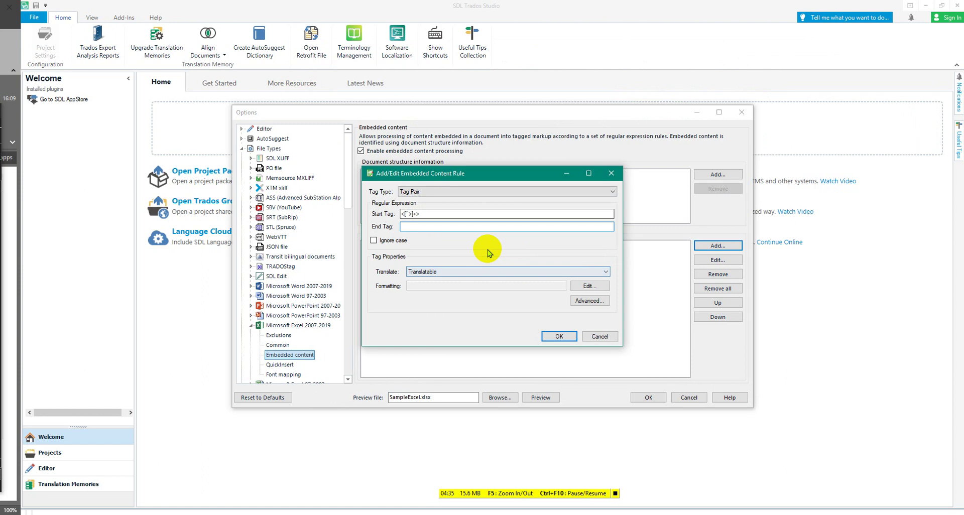
pyautogui.hotkey('ctrl', 'v')
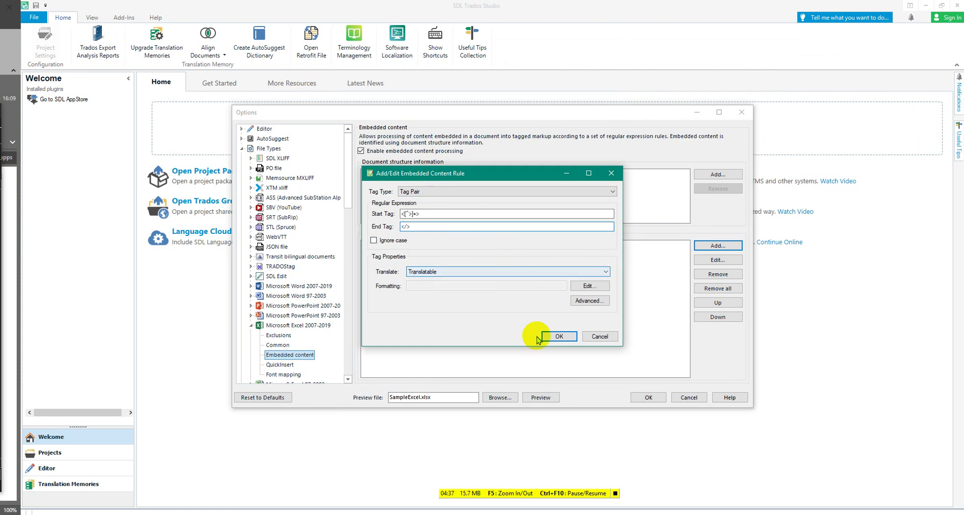
pyautogui.click(558, 337)
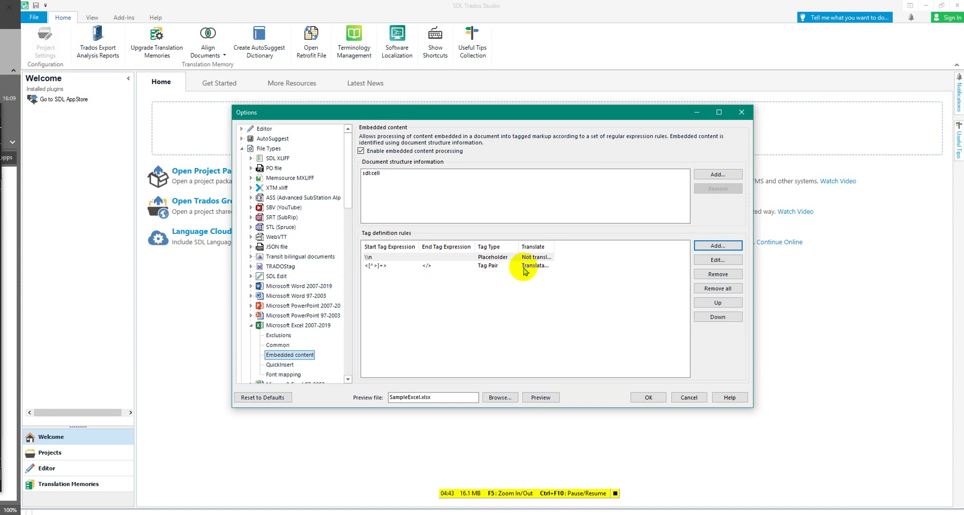
# Preview SampleExcel.xlsx to examine how the angle-bracket and italics segments are tagged, and close the preview.
pyautogui.click(543, 398)
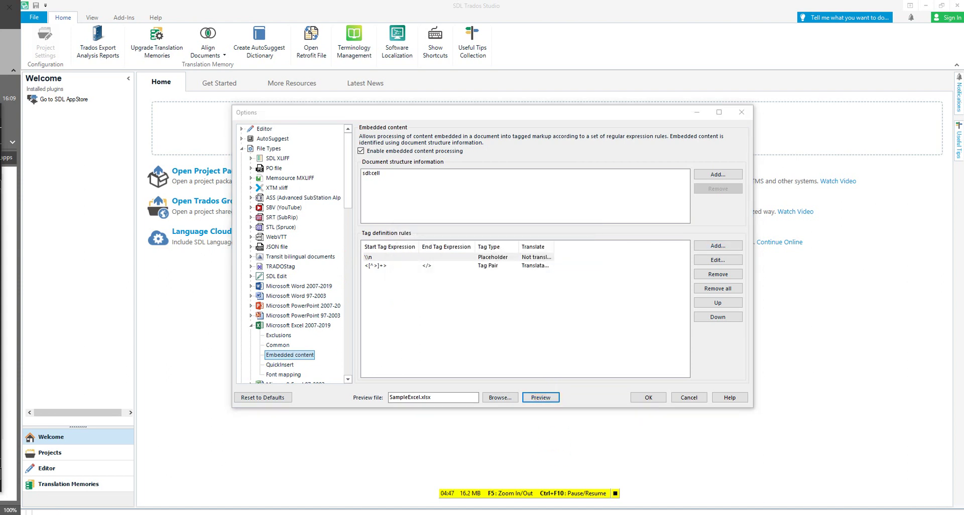
pyautogui.moveTo(0, 81); pyautogui.dragTo(559, 65)
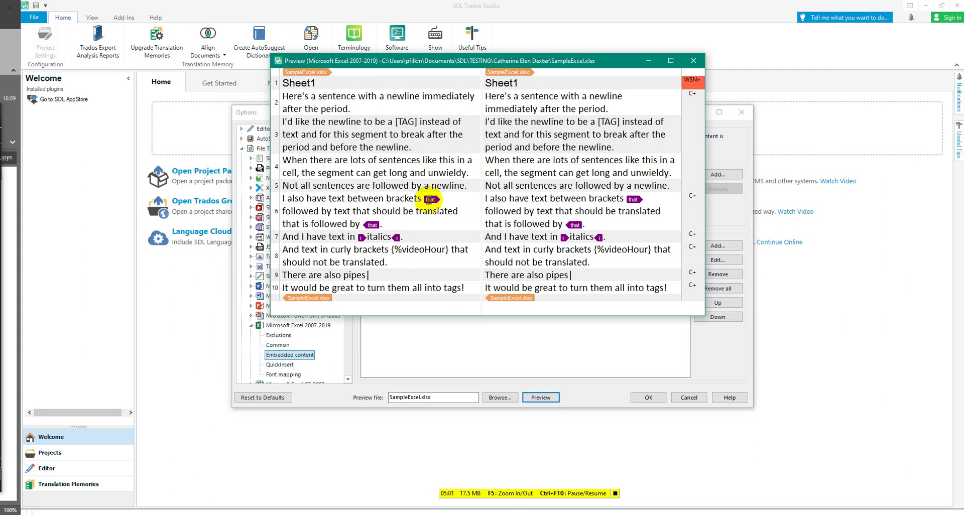
pyautogui.moveTo(429, 200)
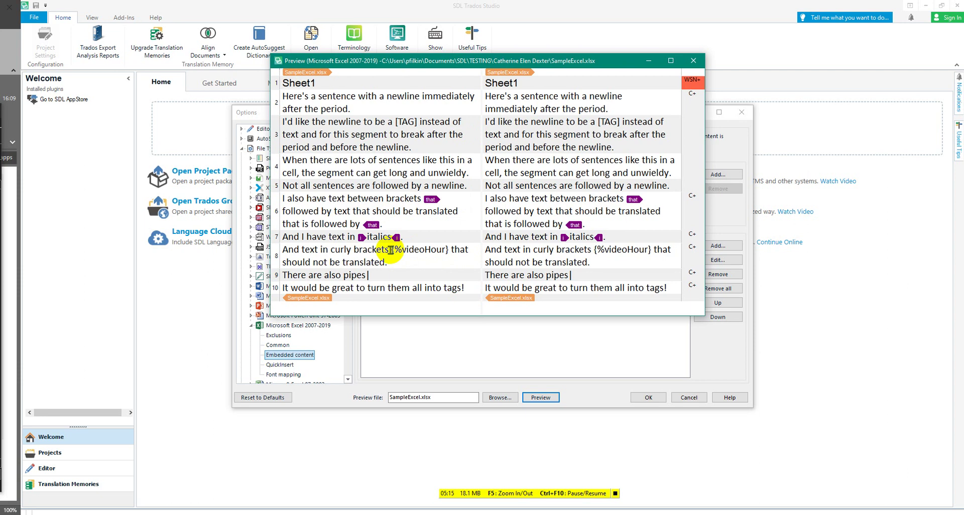
pyautogui.click(694, 60)
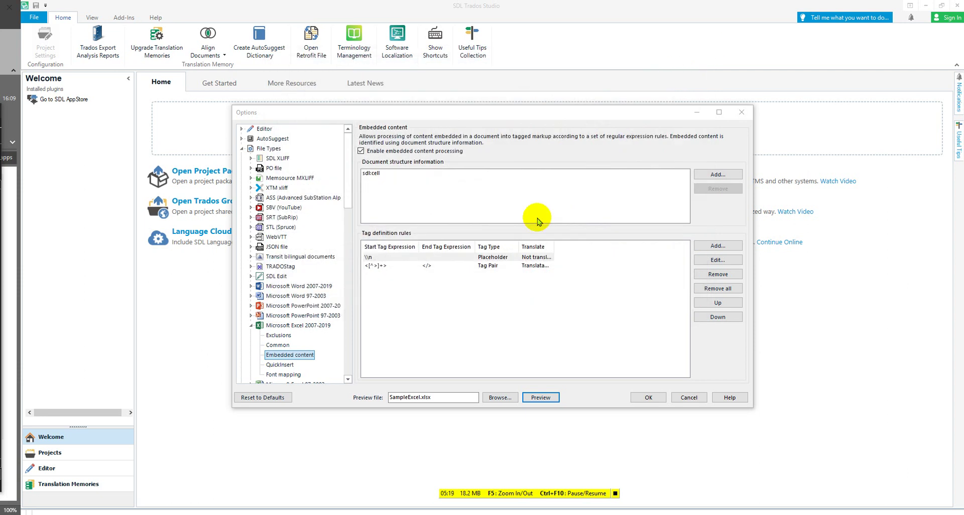
# Copy the start tag expression <[^>]+> from the existing Tag Pair rule for reuse.
pyautogui.click(388, 266)
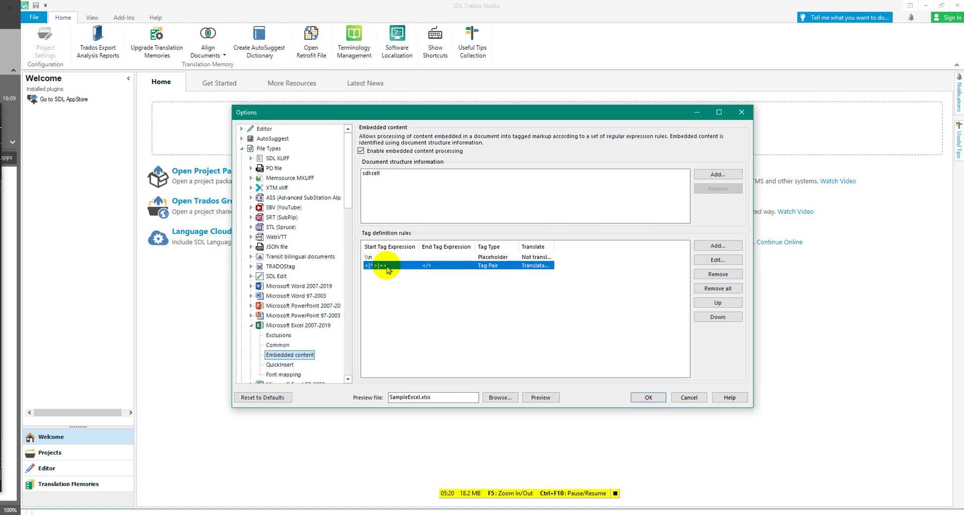
pyautogui.click(718, 260)
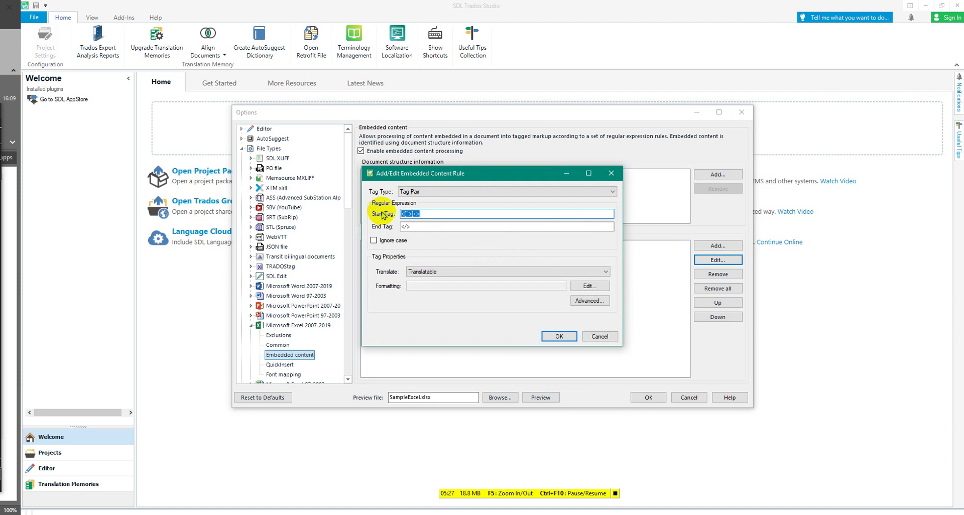
pyautogui.click(557, 336)
# Add a Placeholder rule with the start tag {[^}]+} for curly-bracket text, and check it in the sample file preview.
pyautogui.click(717, 246)
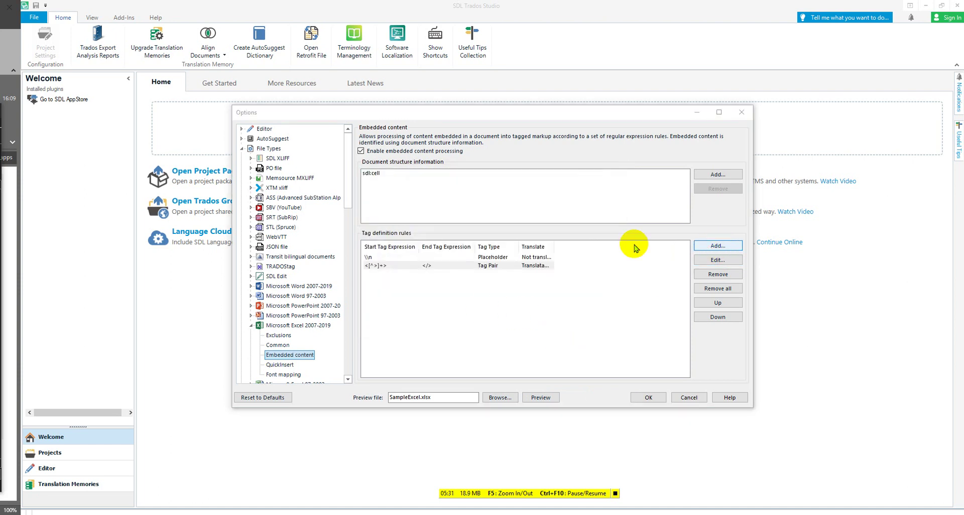
pyautogui.click(429, 215)
pyautogui.write('<[^>]+>')
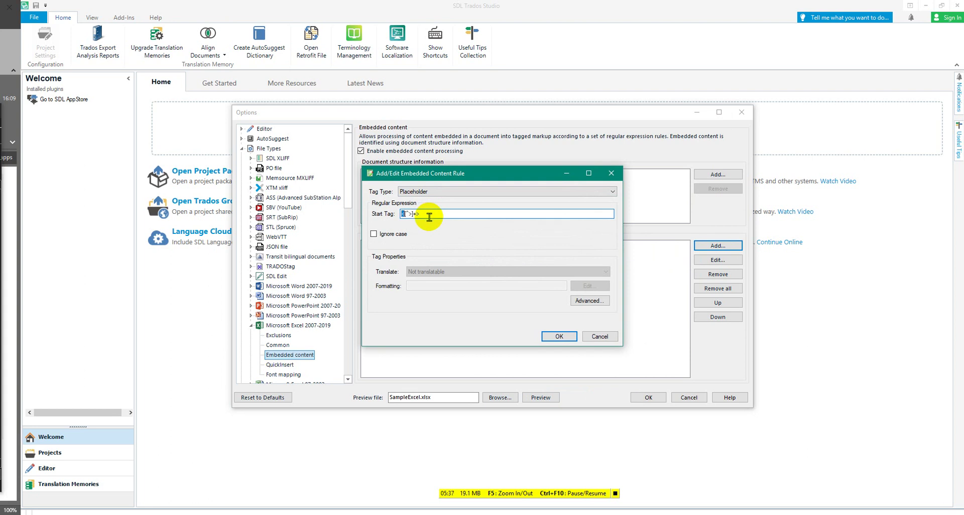
pyautogui.write('{')
pyautogui.press('Right')
pyautogui.hotkey('shift', 'Right')
pyautogui.write('}]+}')
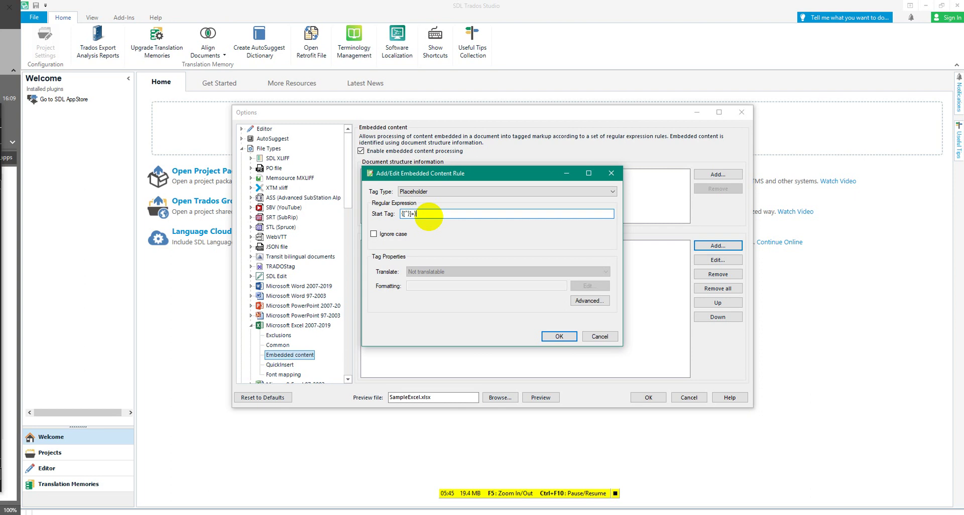
pyautogui.click(559, 336)
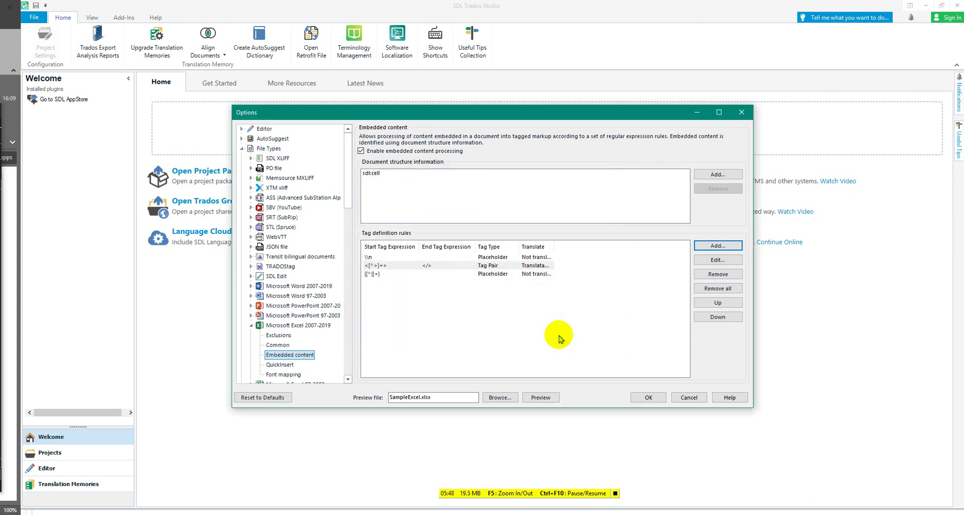
pyautogui.click(542, 398)
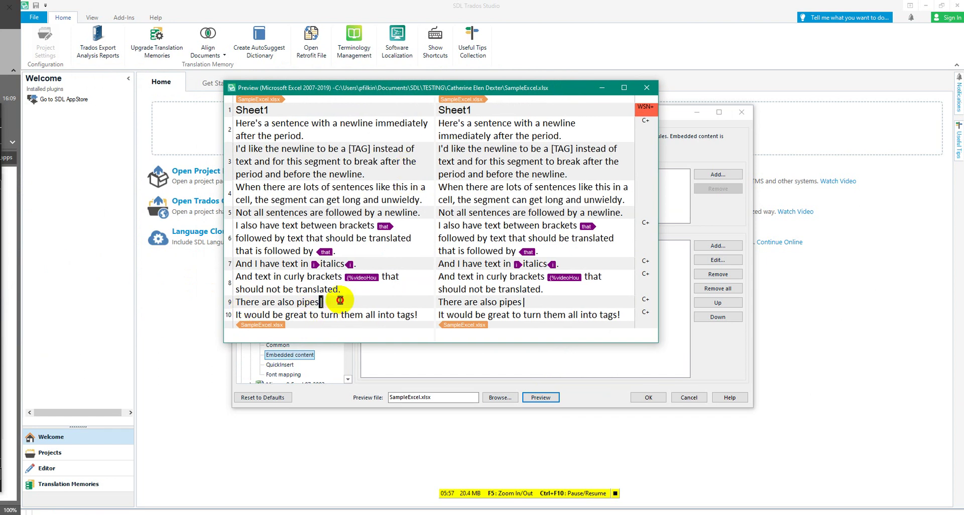
pyautogui.click(647, 89)
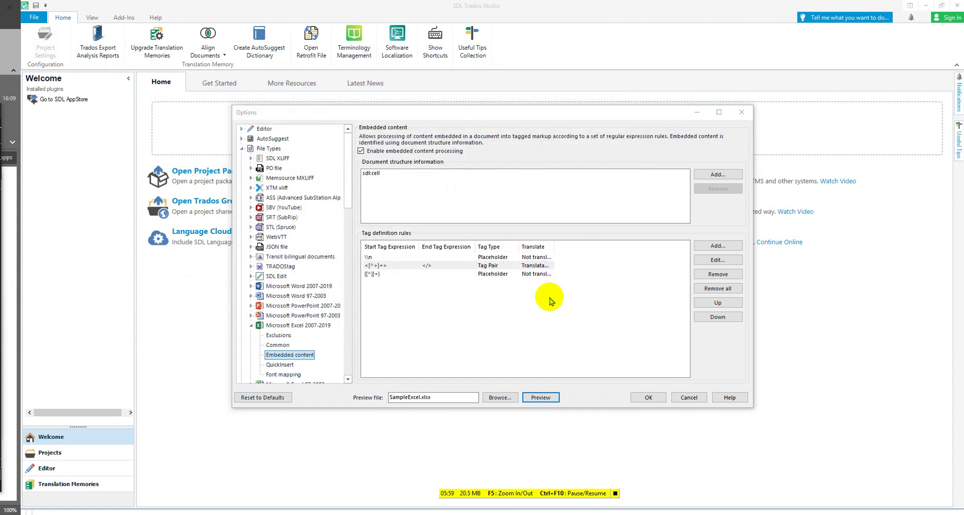
# Add a Placeholder rule with an unescaped | as its start tag for pipes, and preview the sample file.
pyautogui.click(715, 248)
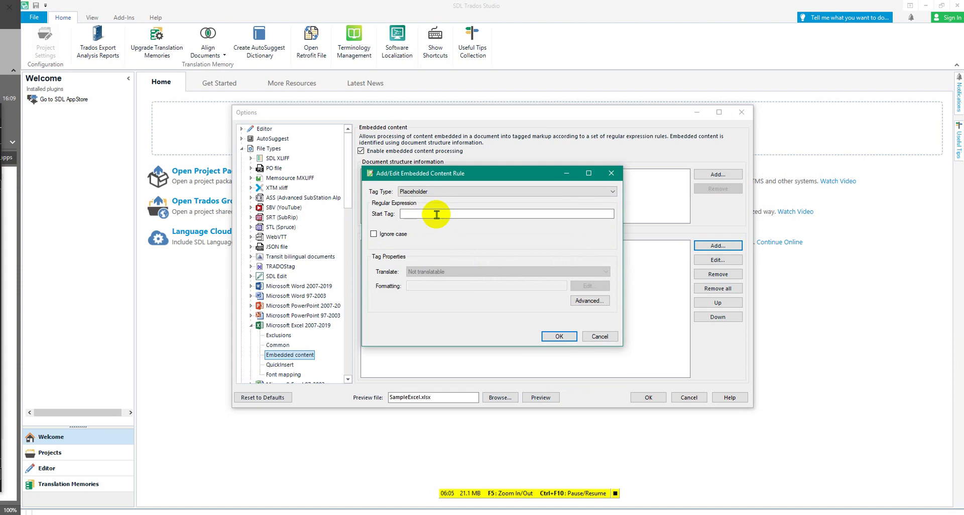
pyautogui.click(435, 215)
pyautogui.write('|')
pyautogui.click(558, 337)
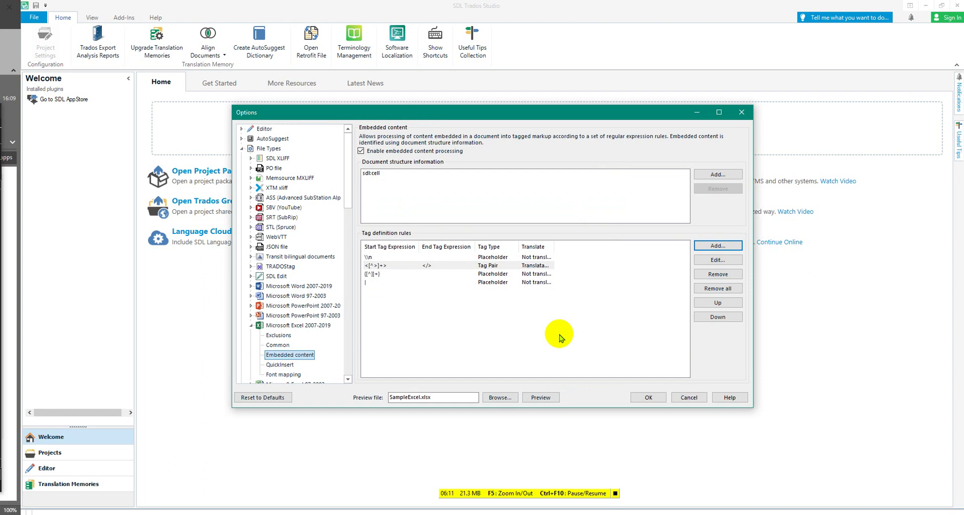
pyautogui.click(539, 397)
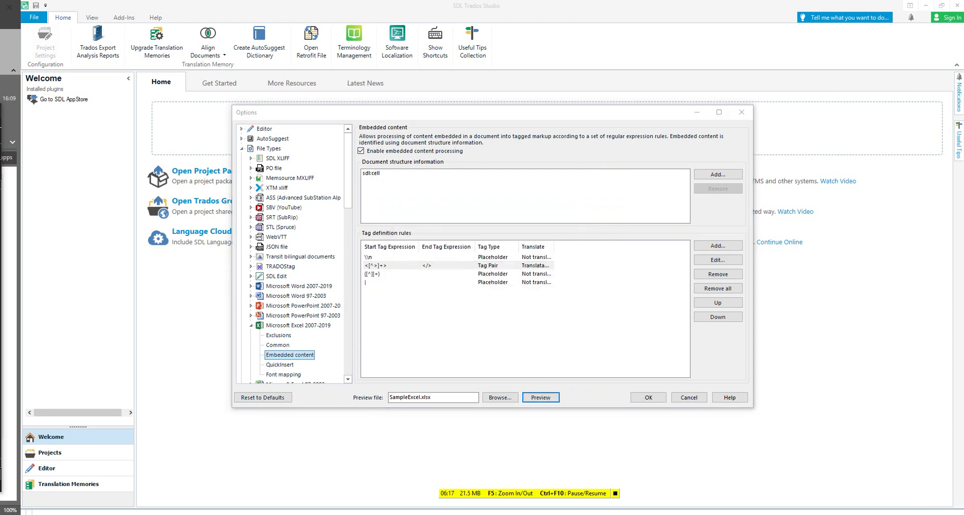
pyautogui.moveTo(1, 88); pyautogui.dragTo(596, 122)
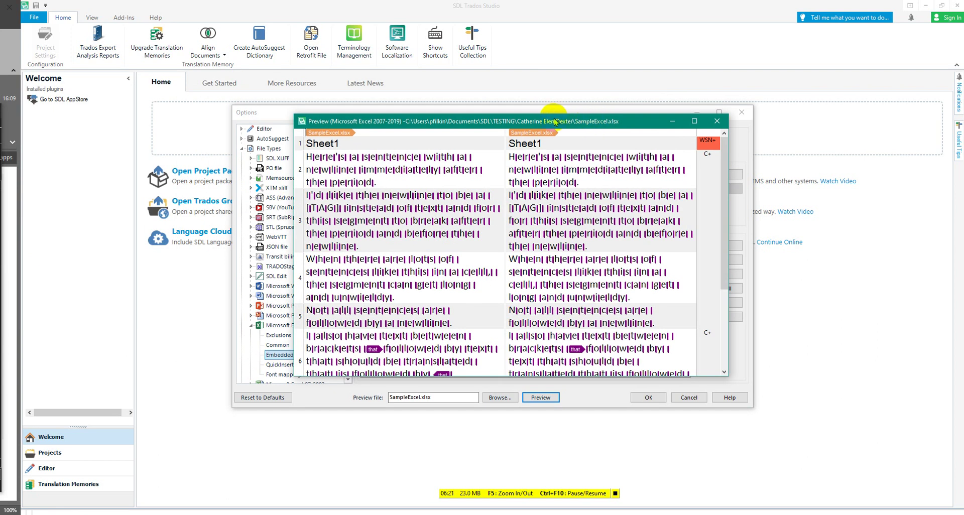
# Close the sample file preview and remove the Placeholder rule whose start tag is an unescaped |.
pyautogui.click(721, 124)
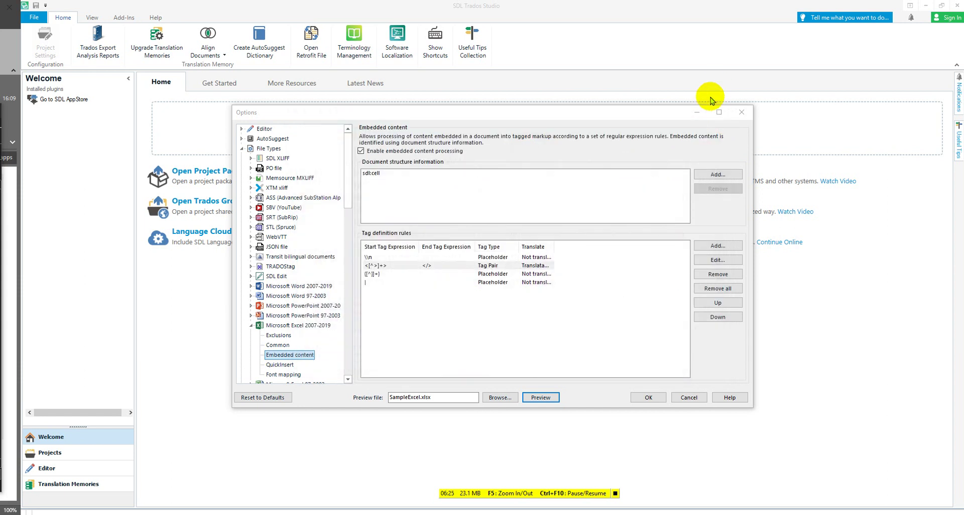
pyautogui.click(382, 283)
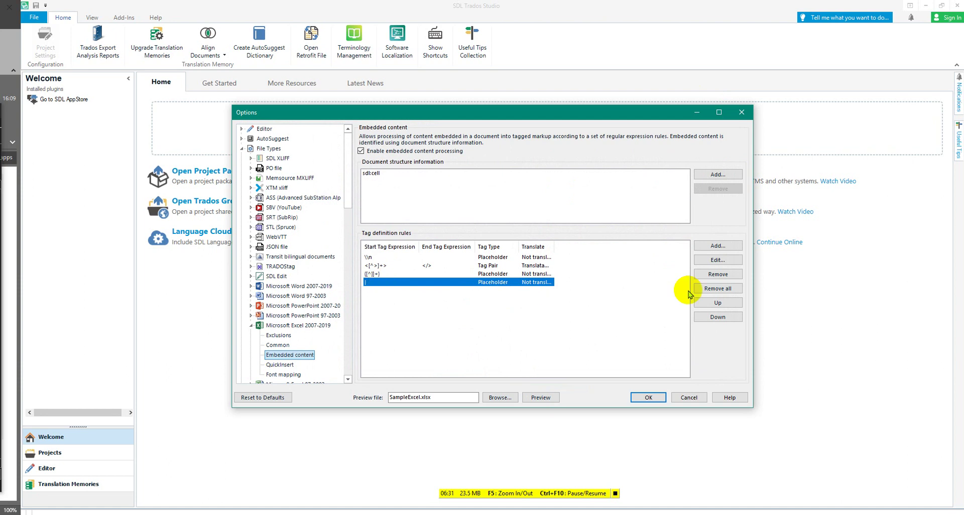
pyautogui.click(718, 275)
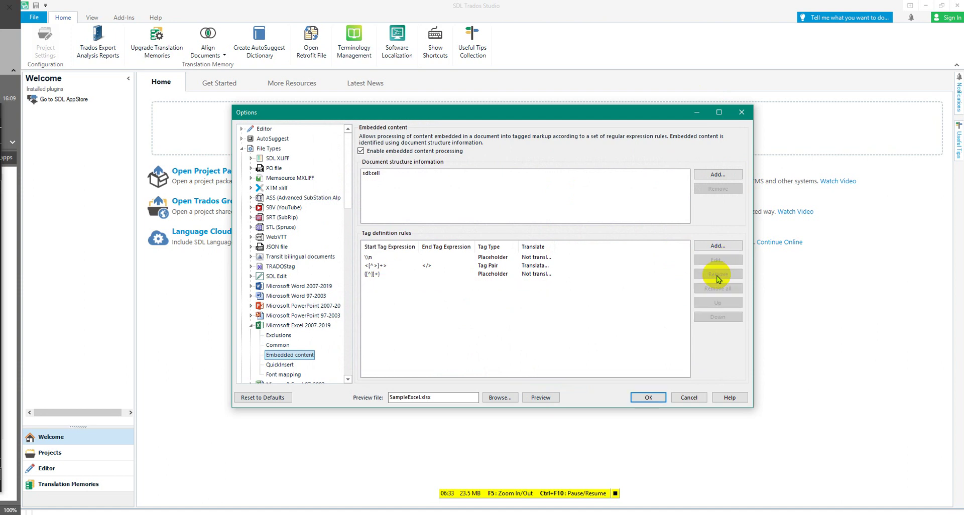
# Switch to SampleExcel.xlsx in Excel to review the cell texts that need tagging, and return to Trados Studio.
pyautogui.click(250, 471)
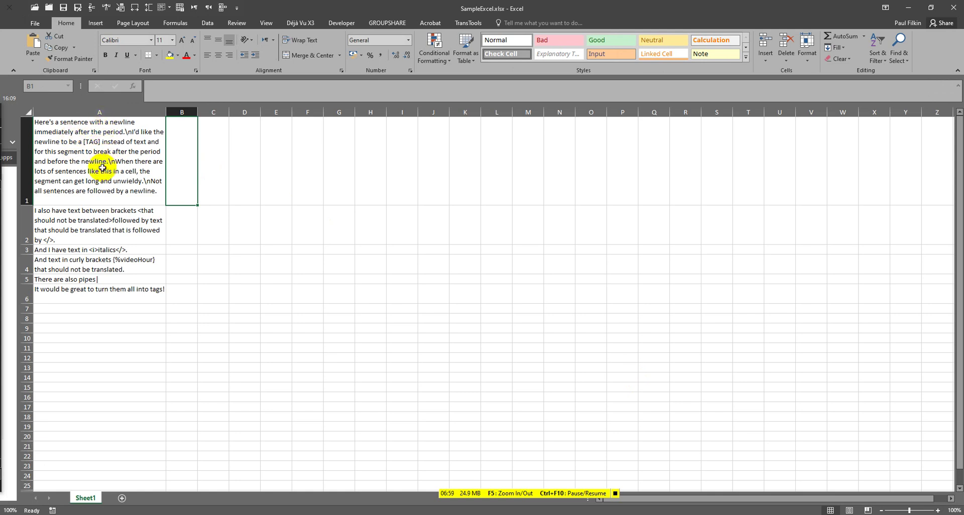
pyautogui.click(114, 222)
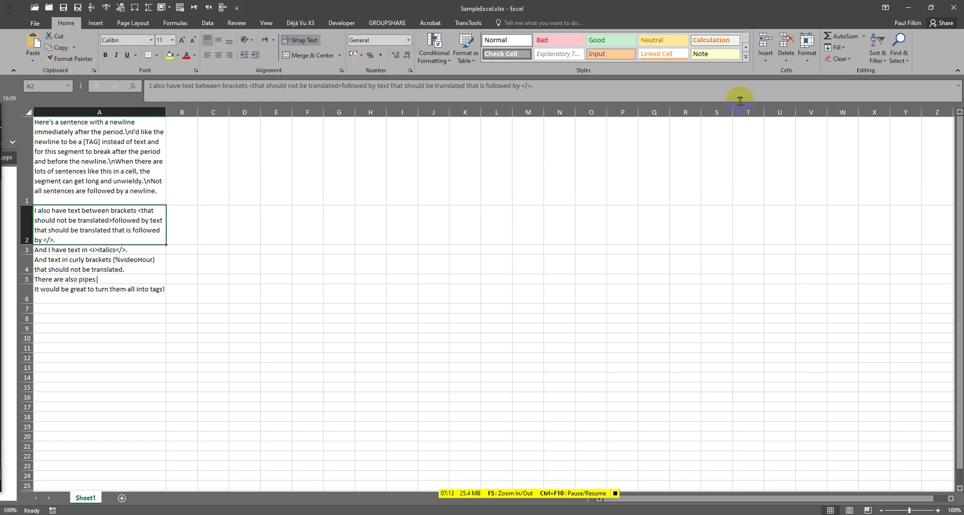
pyautogui.hotkey('alt', 'Tab')
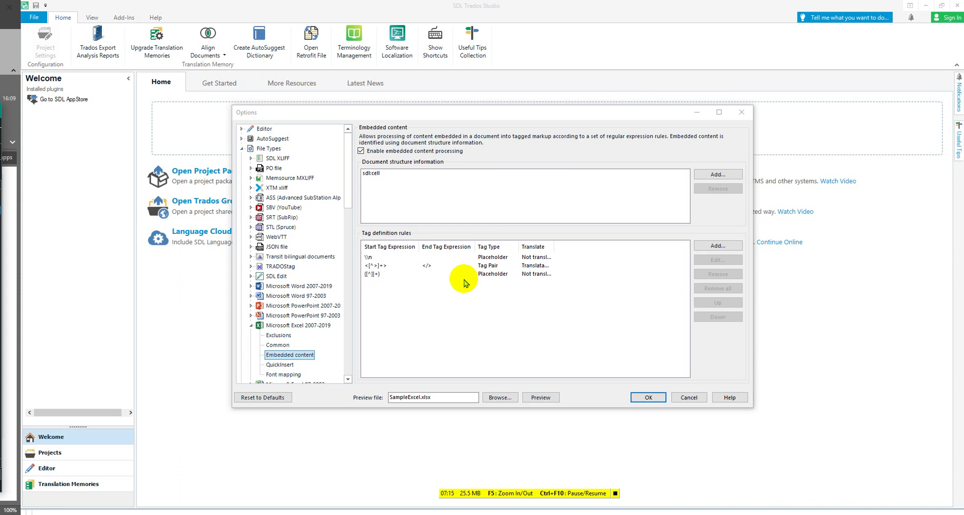
# Add a Placeholder rule with the start tag [|] for pipes.
pyautogui.click(723, 245)
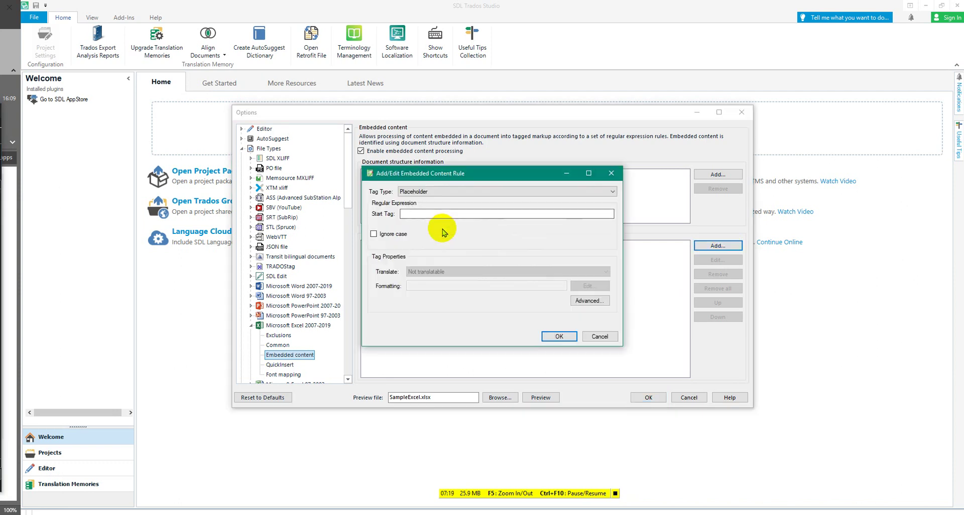
pyautogui.click(436, 213)
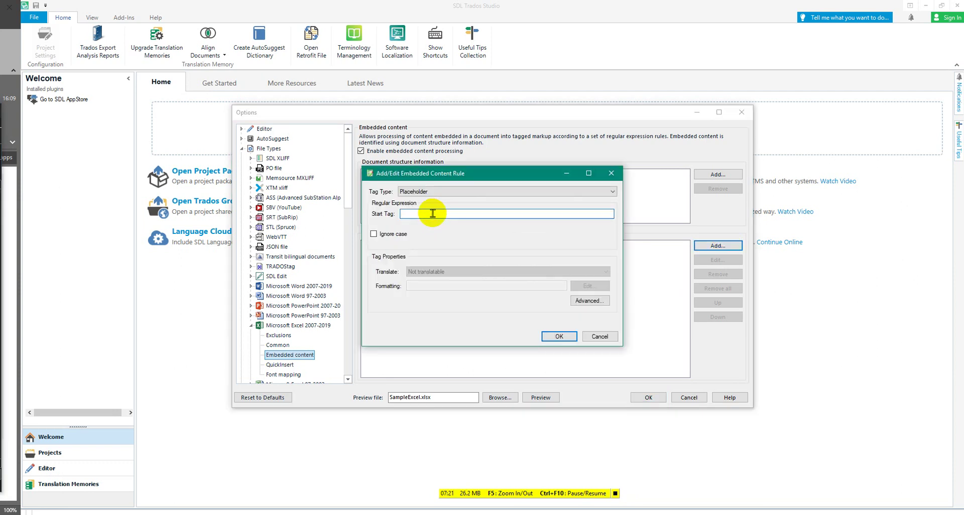
pyautogui.write('[]')
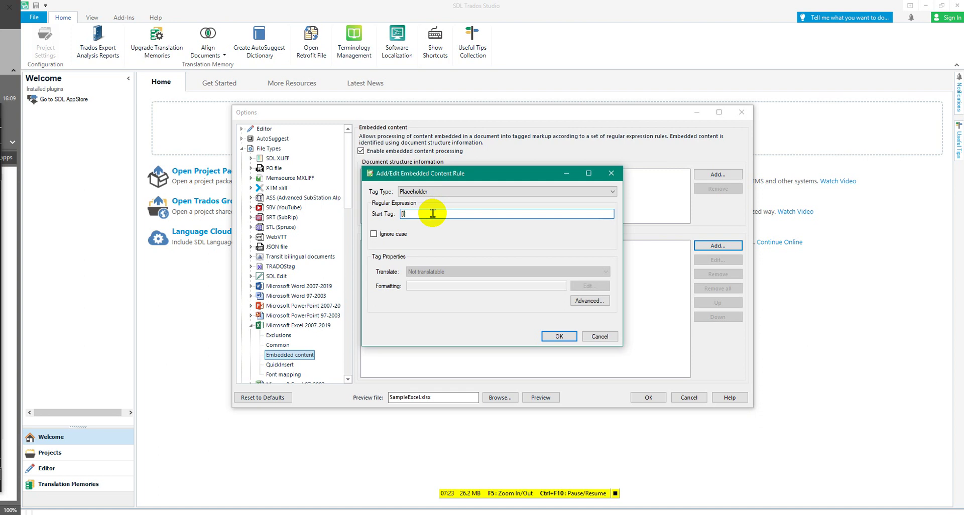
pyautogui.click(556, 337)
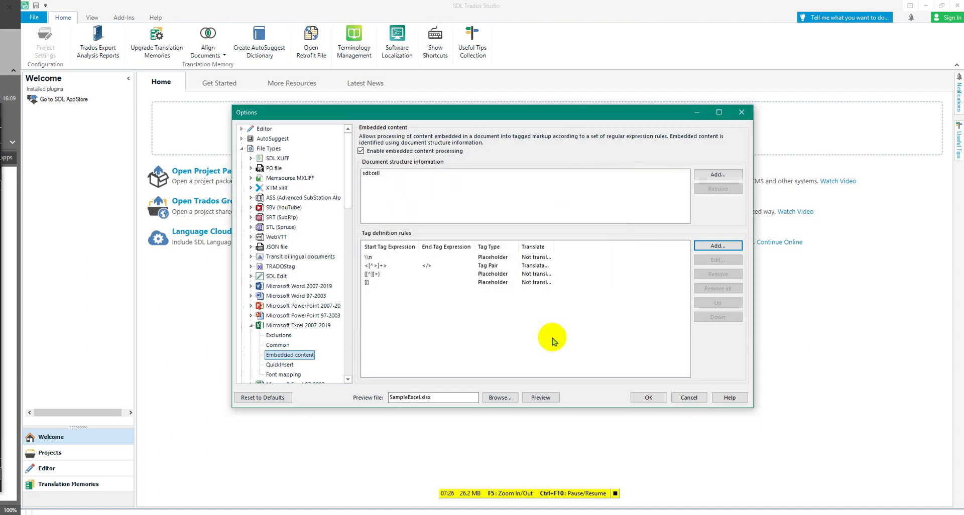
# Preview SampleExcel.xlsx to examine how the pipe and the other tagged segments are handled, and close the preview.
pyautogui.click(534, 399)
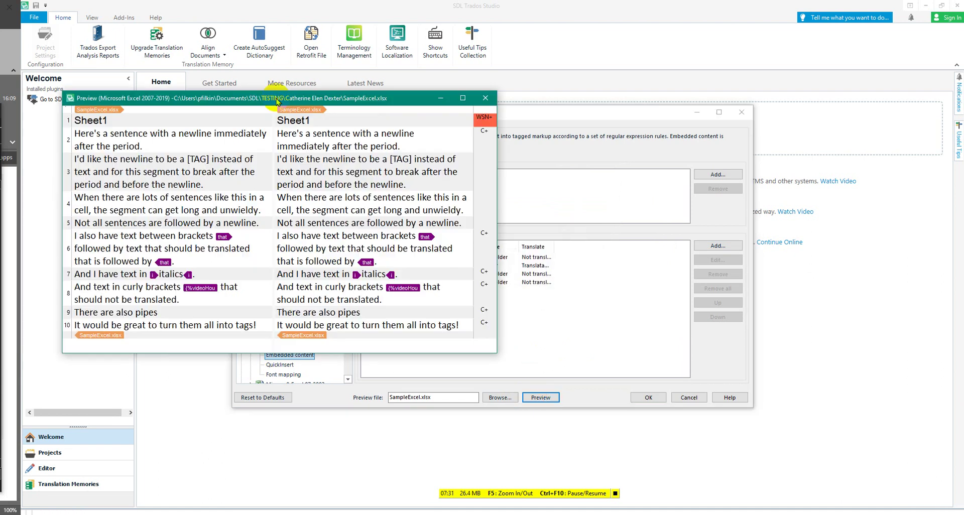
pyautogui.moveTo(274, 97); pyautogui.dragTo(463, 79)
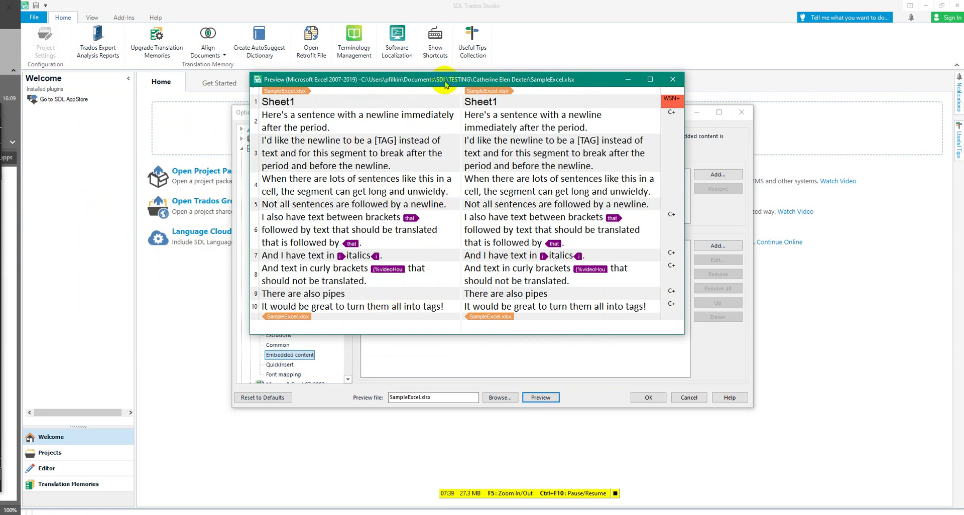
pyautogui.moveTo(445, 83); pyautogui.dragTo(460, 103)
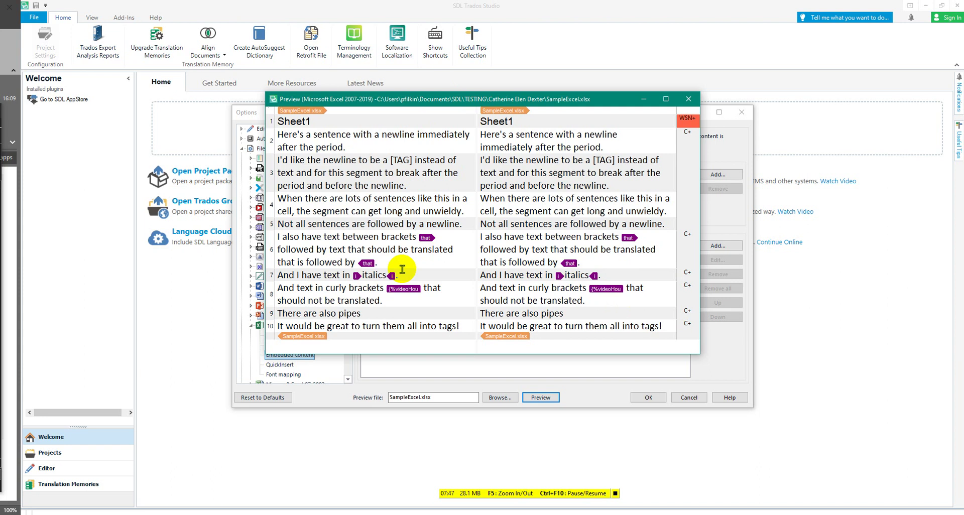
pyautogui.click(689, 100)
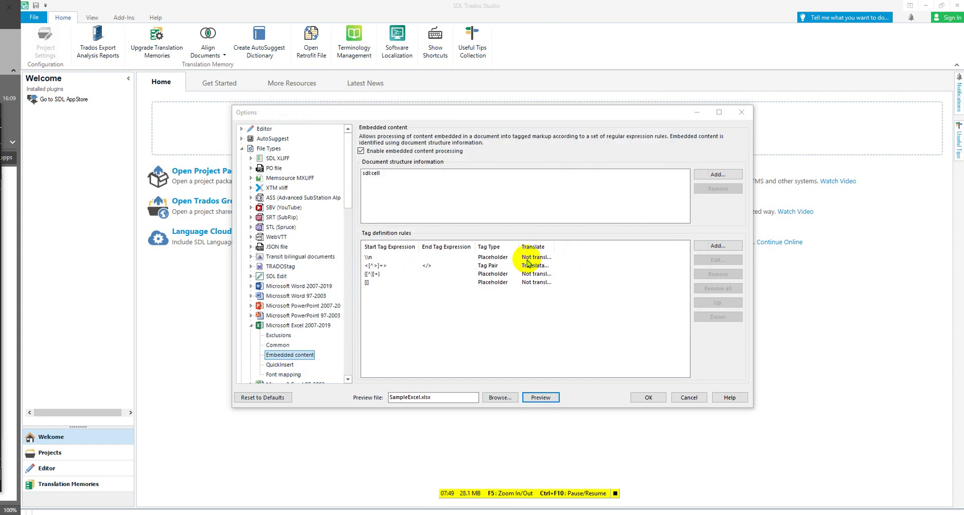
# Set the segmentation hint of the pipe Placeholder rule to Exclude in its advanced settings.
pyautogui.click(374, 286)
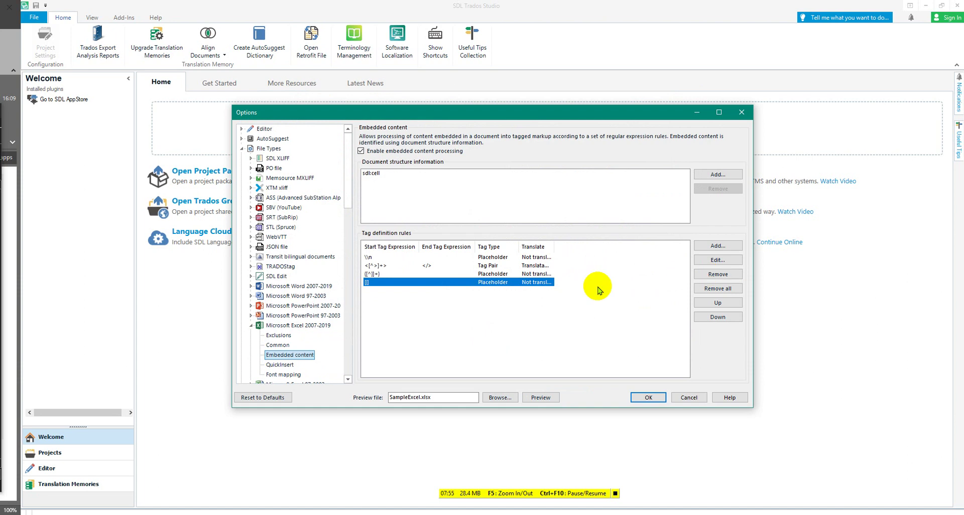
pyautogui.click(717, 260)
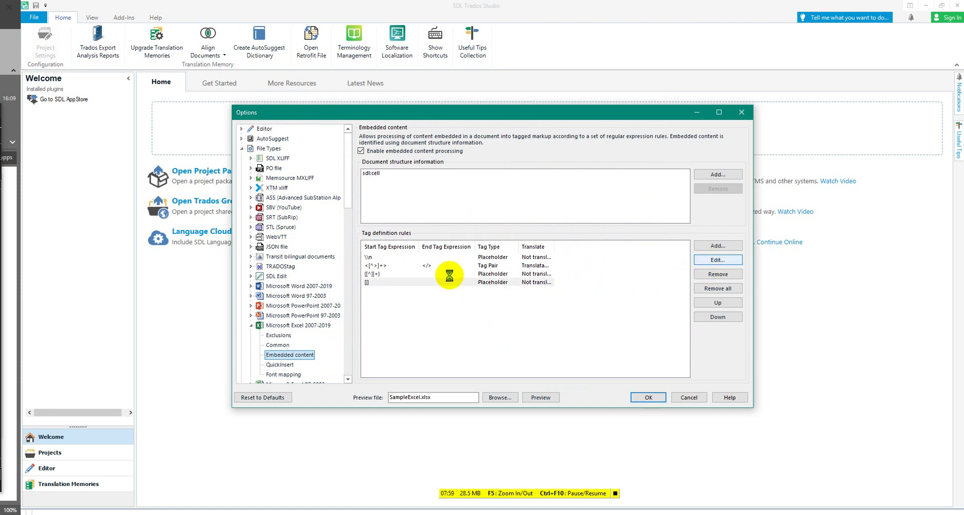
pyautogui.click(578, 301)
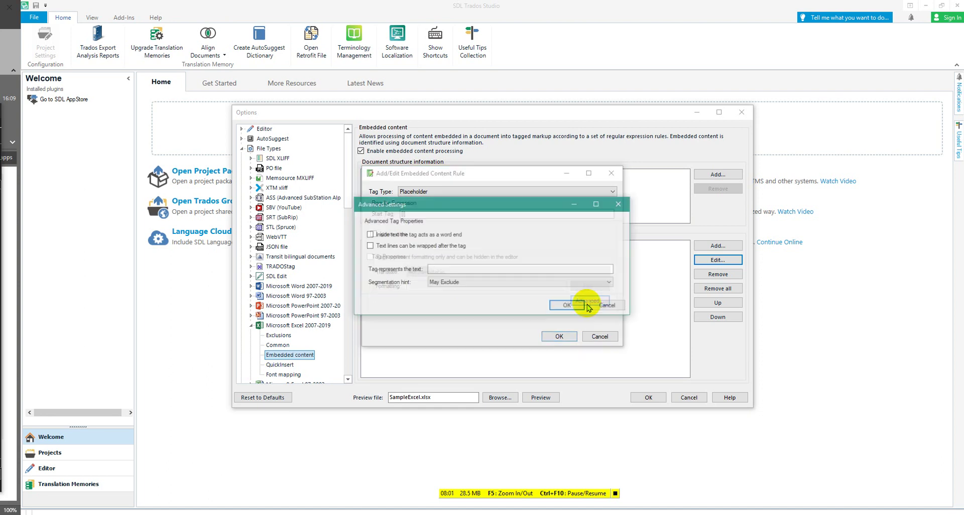
pyautogui.click(447, 282)
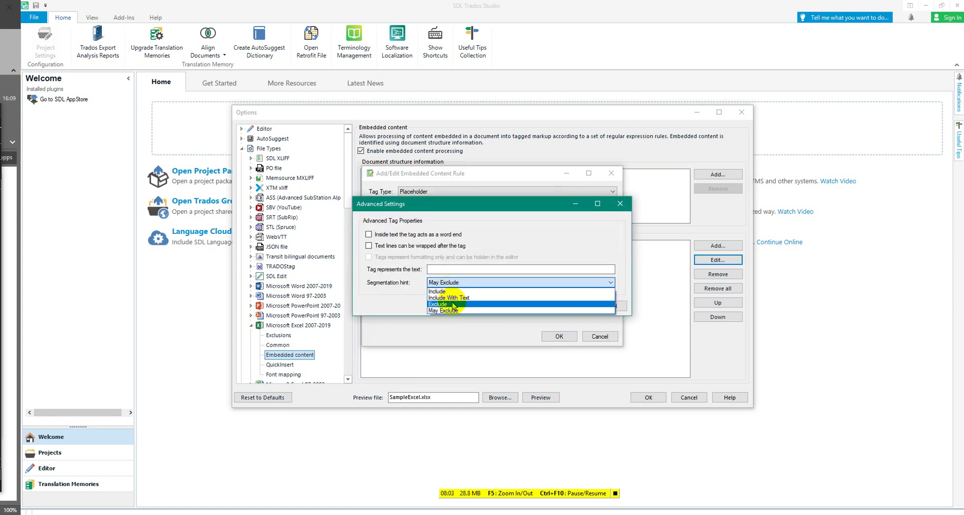
pyautogui.click(454, 304)
pyautogui.click(570, 305)
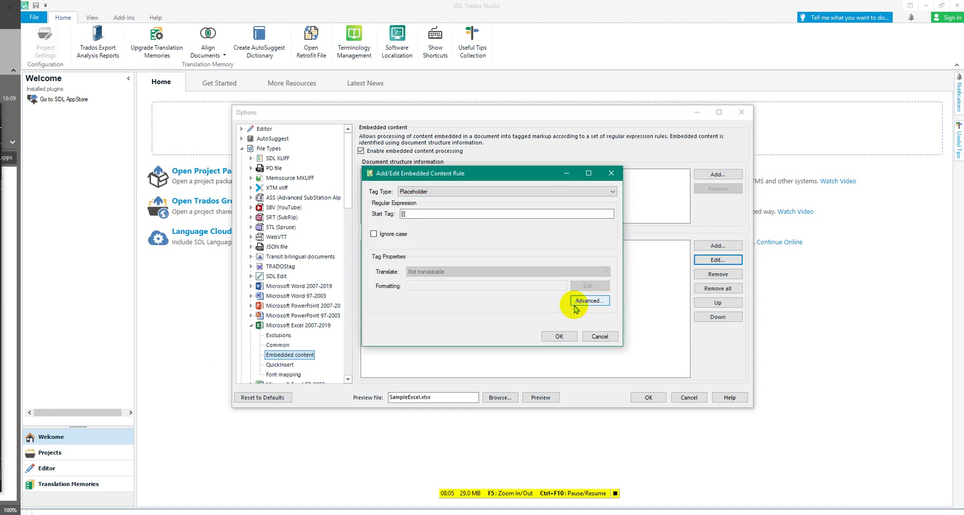
pyautogui.click(558, 335)
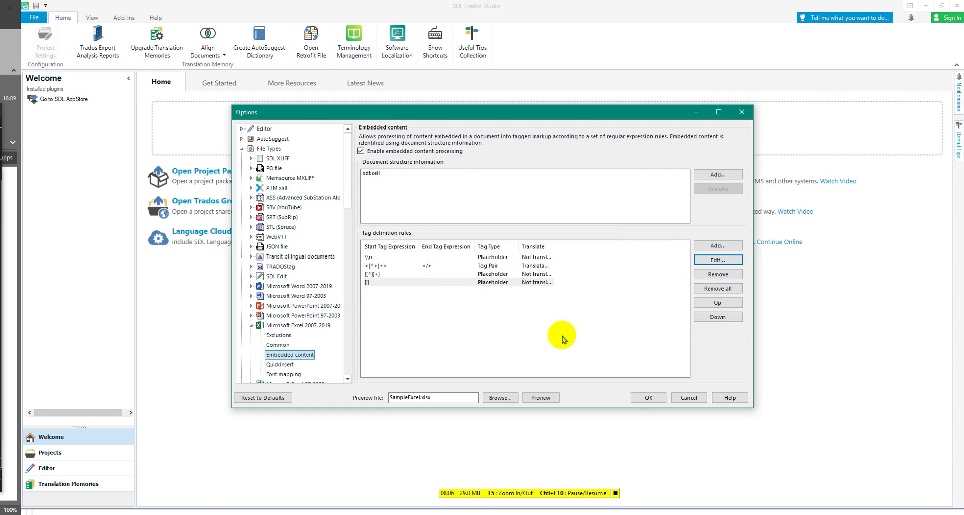
# Check the segments in the sample file preview again, and widen the Translate column of the tag definition rules.
pyautogui.click(542, 398)
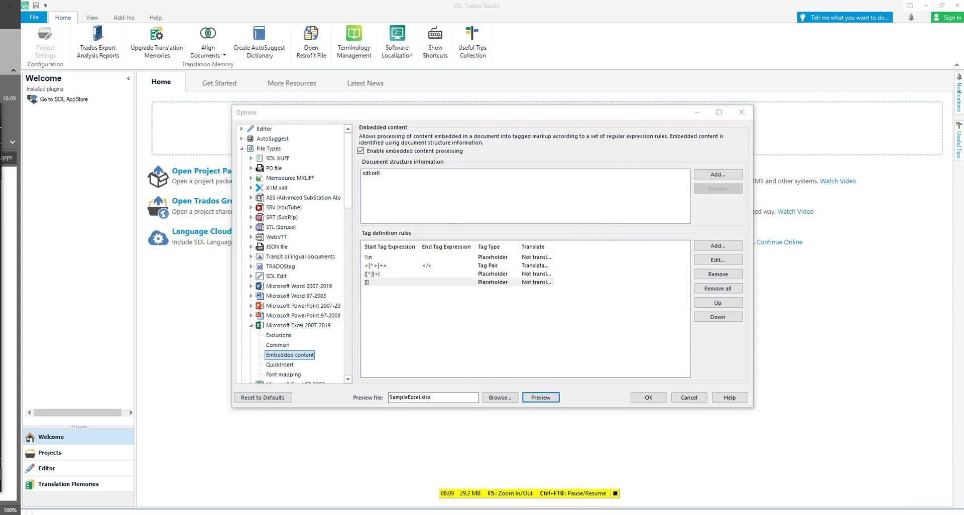
pyautogui.moveTo(0, 43); pyautogui.dragTo(532, 91)
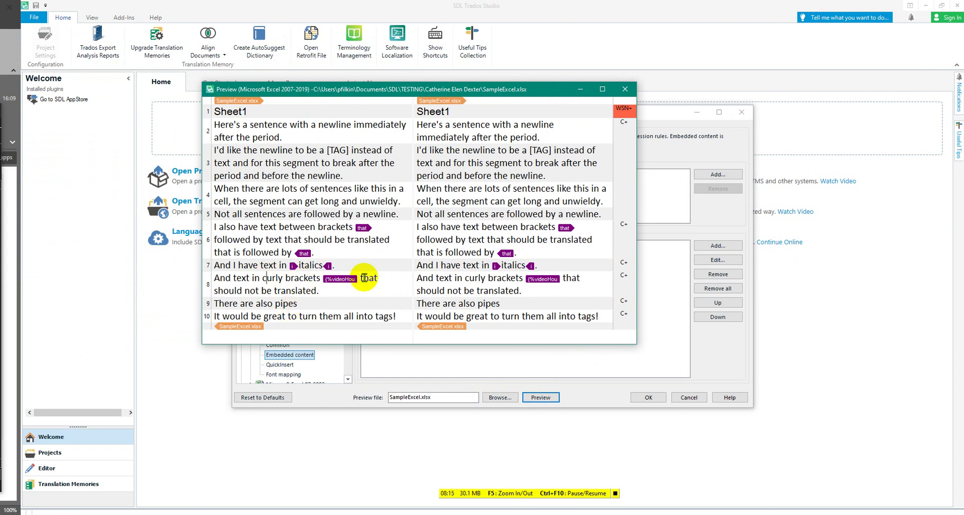
pyautogui.click(626, 93)
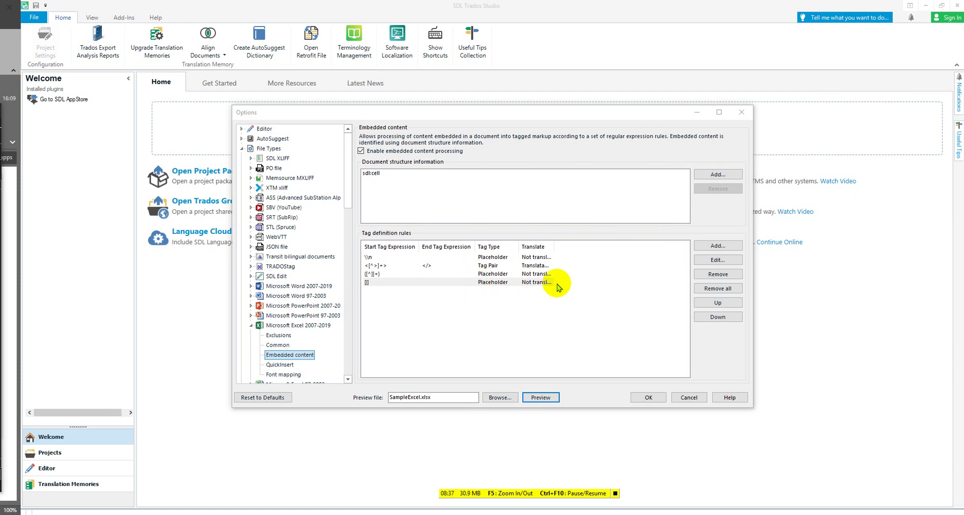
pyautogui.click(557, 248)
pyautogui.moveTo(556, 248); pyautogui.dragTo(607, 246)
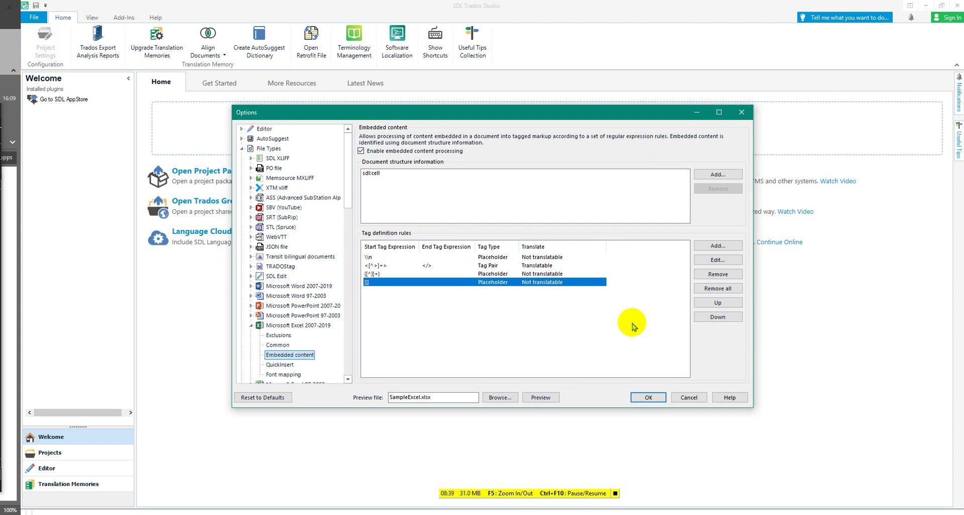